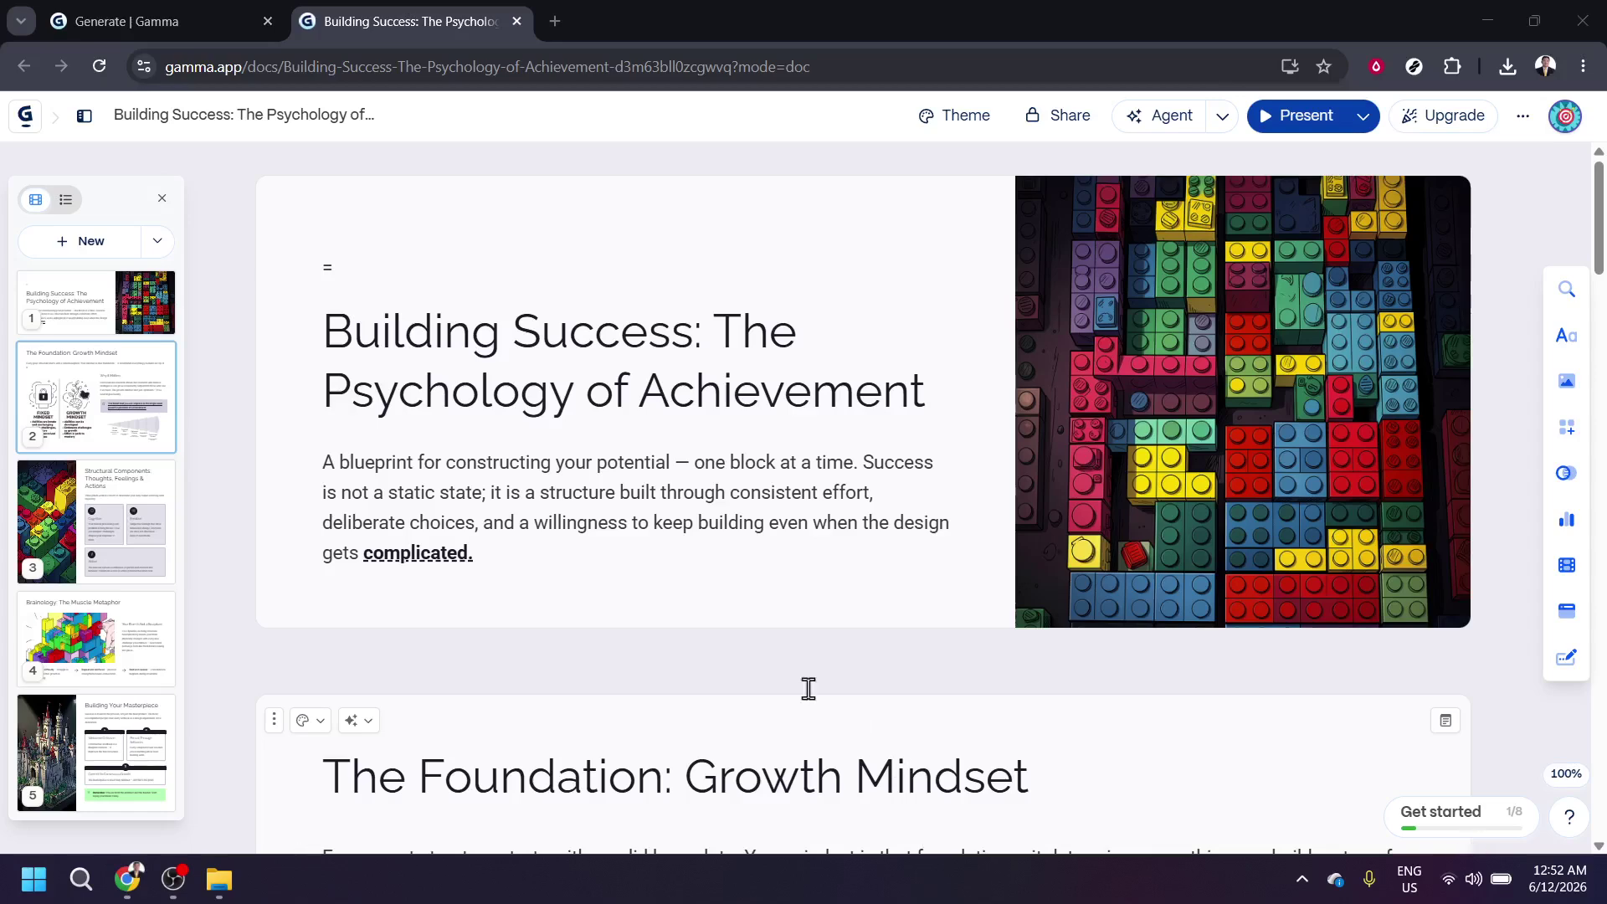
# Step: Review the presentation's opening cards down to the "Structural Components" card and its content boxes
pyautogui.moveTo(711, 682)
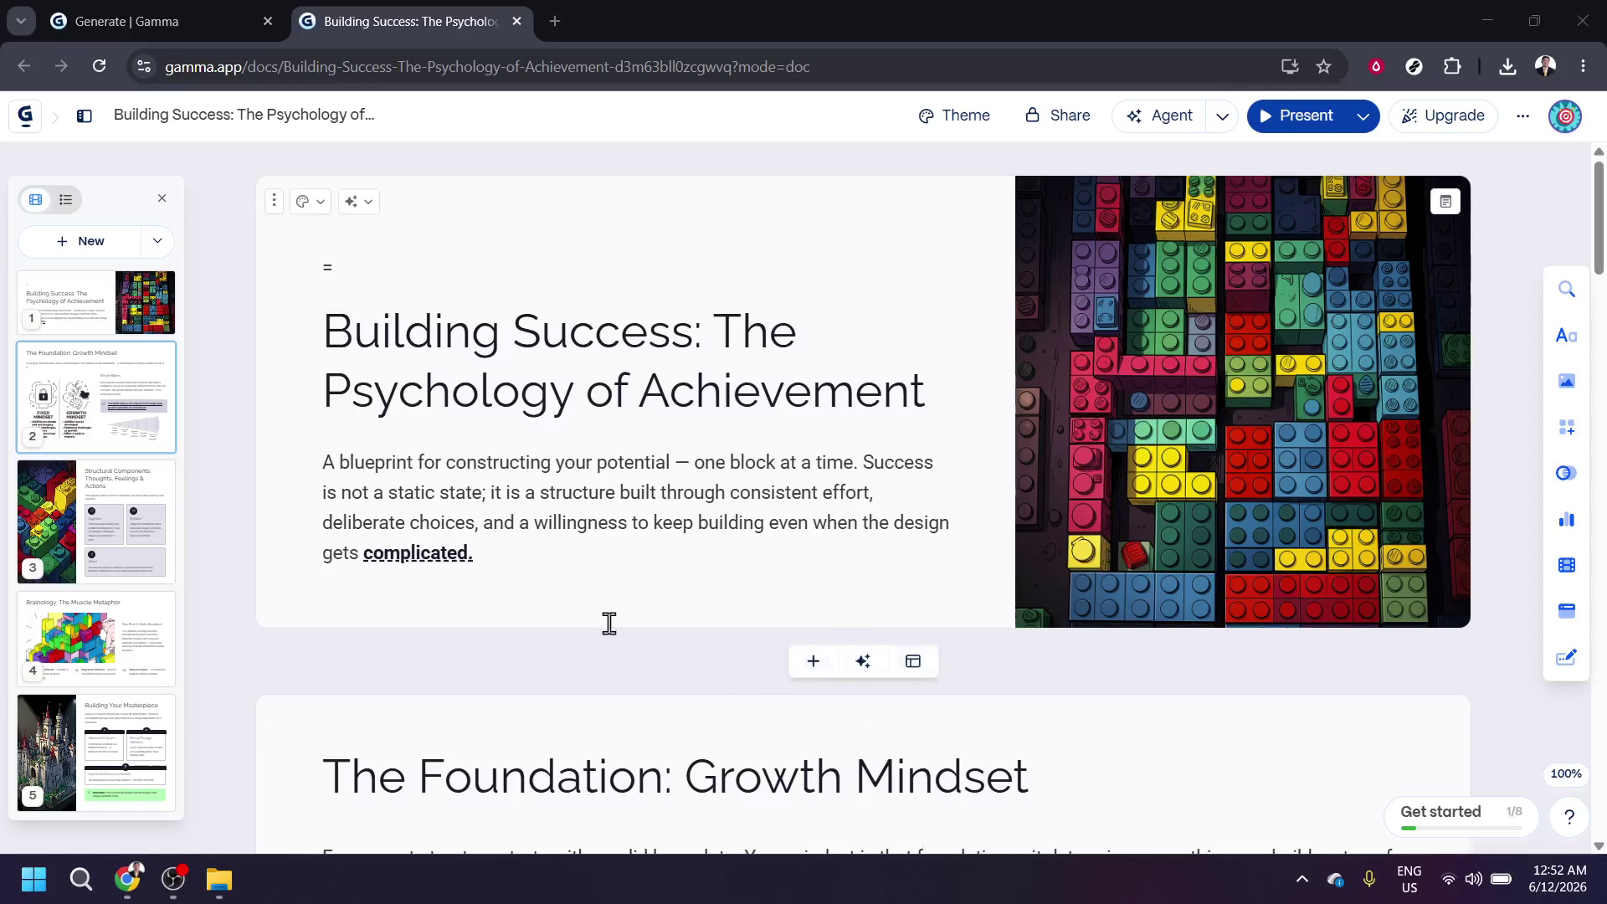
pyautogui.scroll(-2, 611, 628)
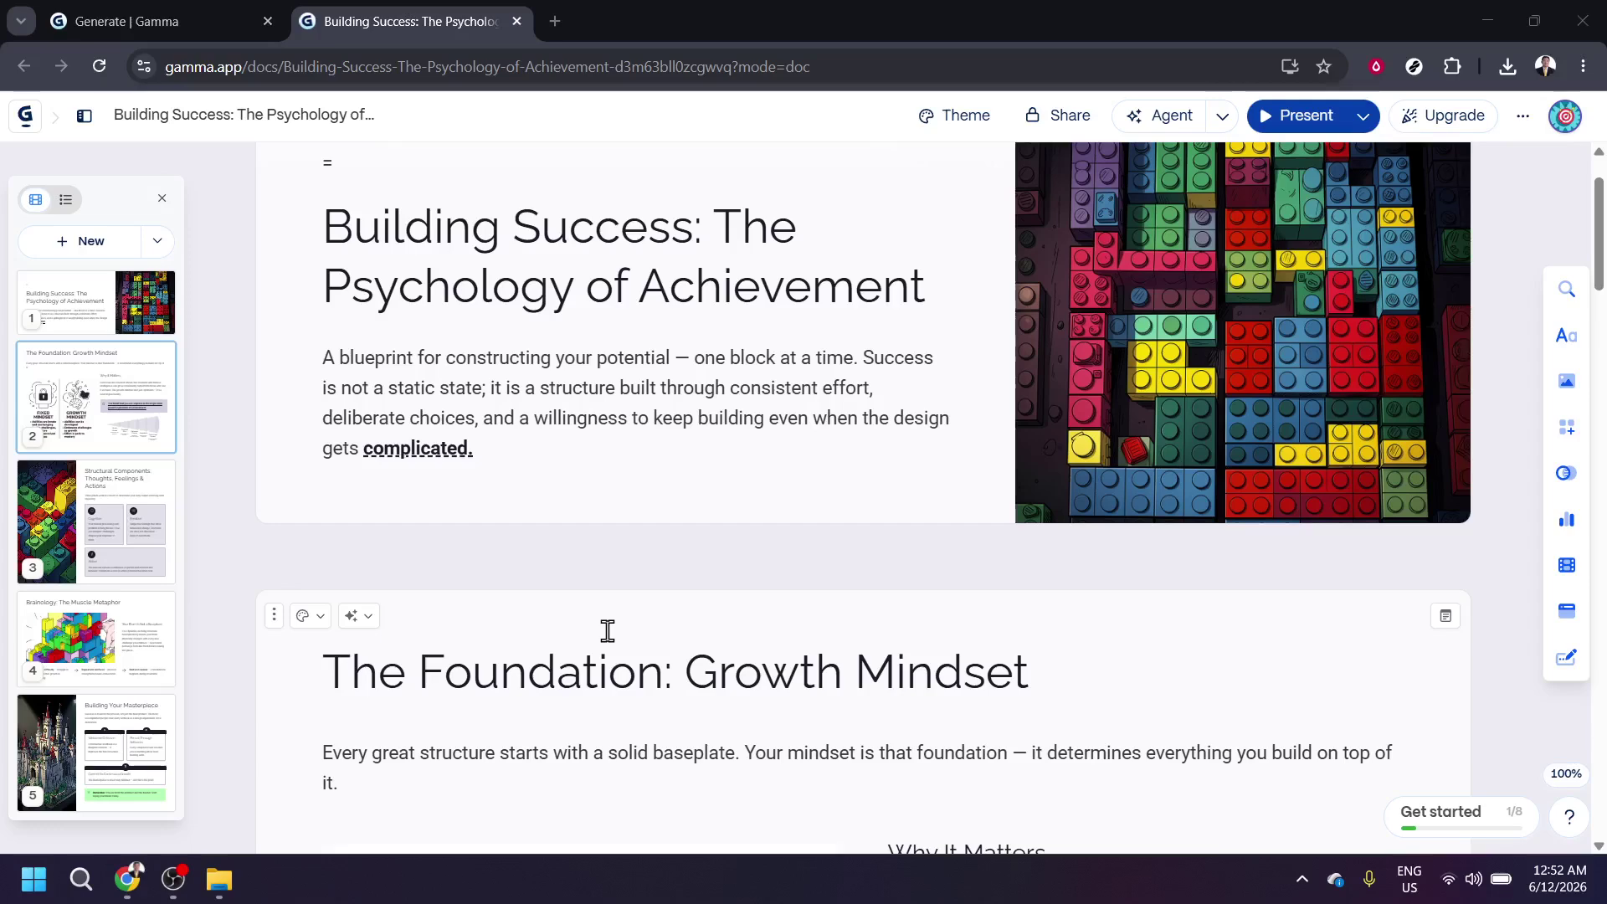
pyautogui.scroll(-5, 607, 630)
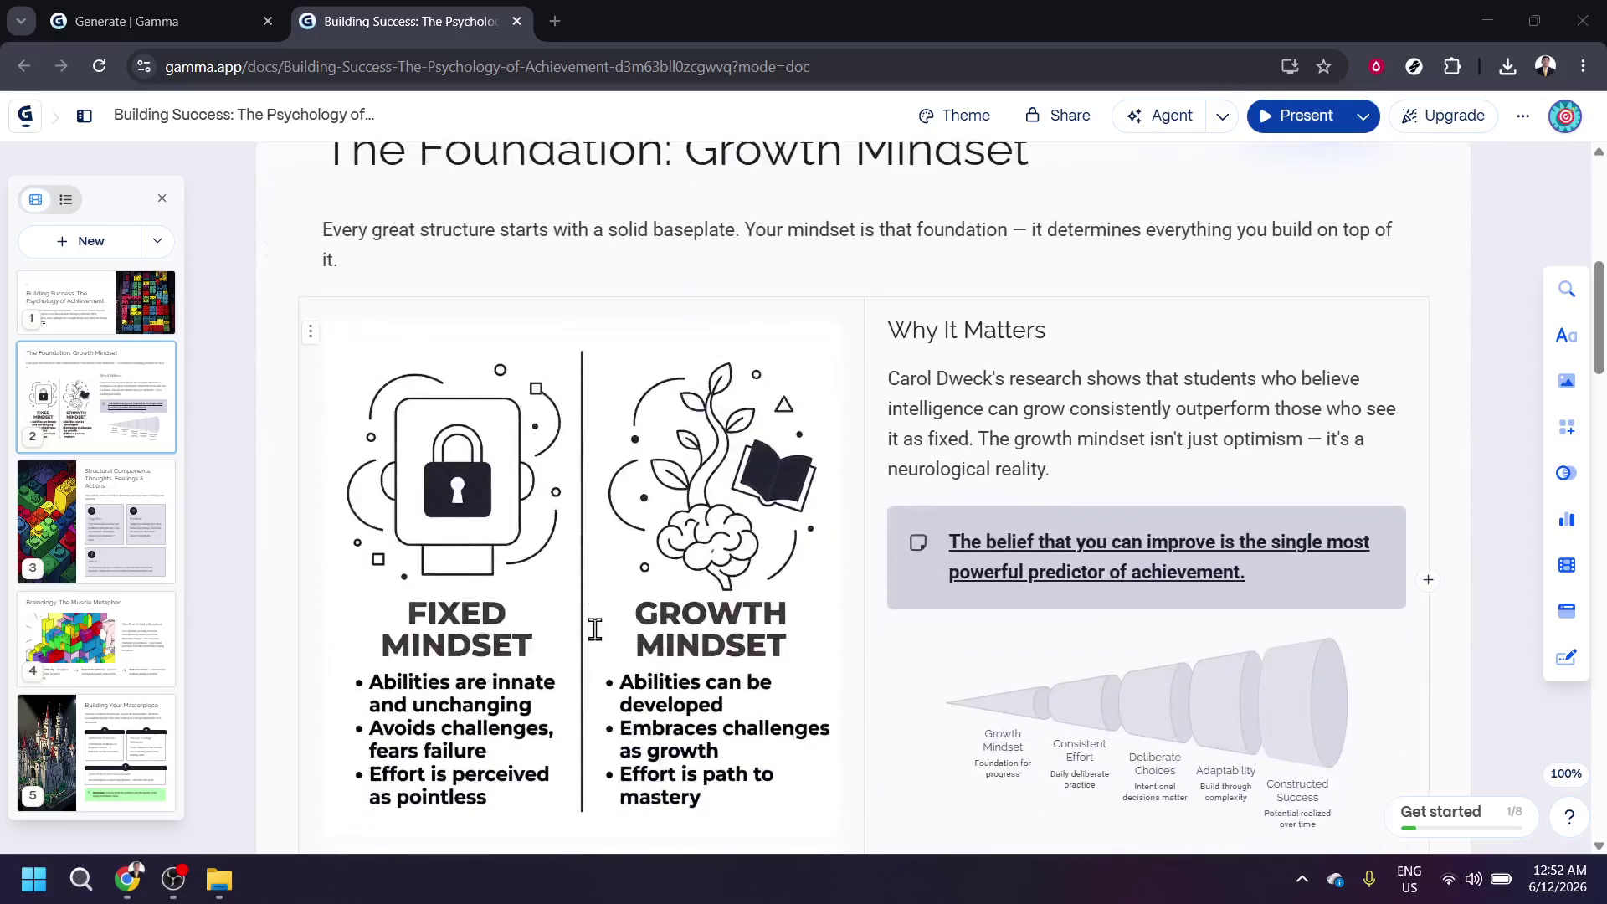
pyautogui.scroll(-10, 595, 629)
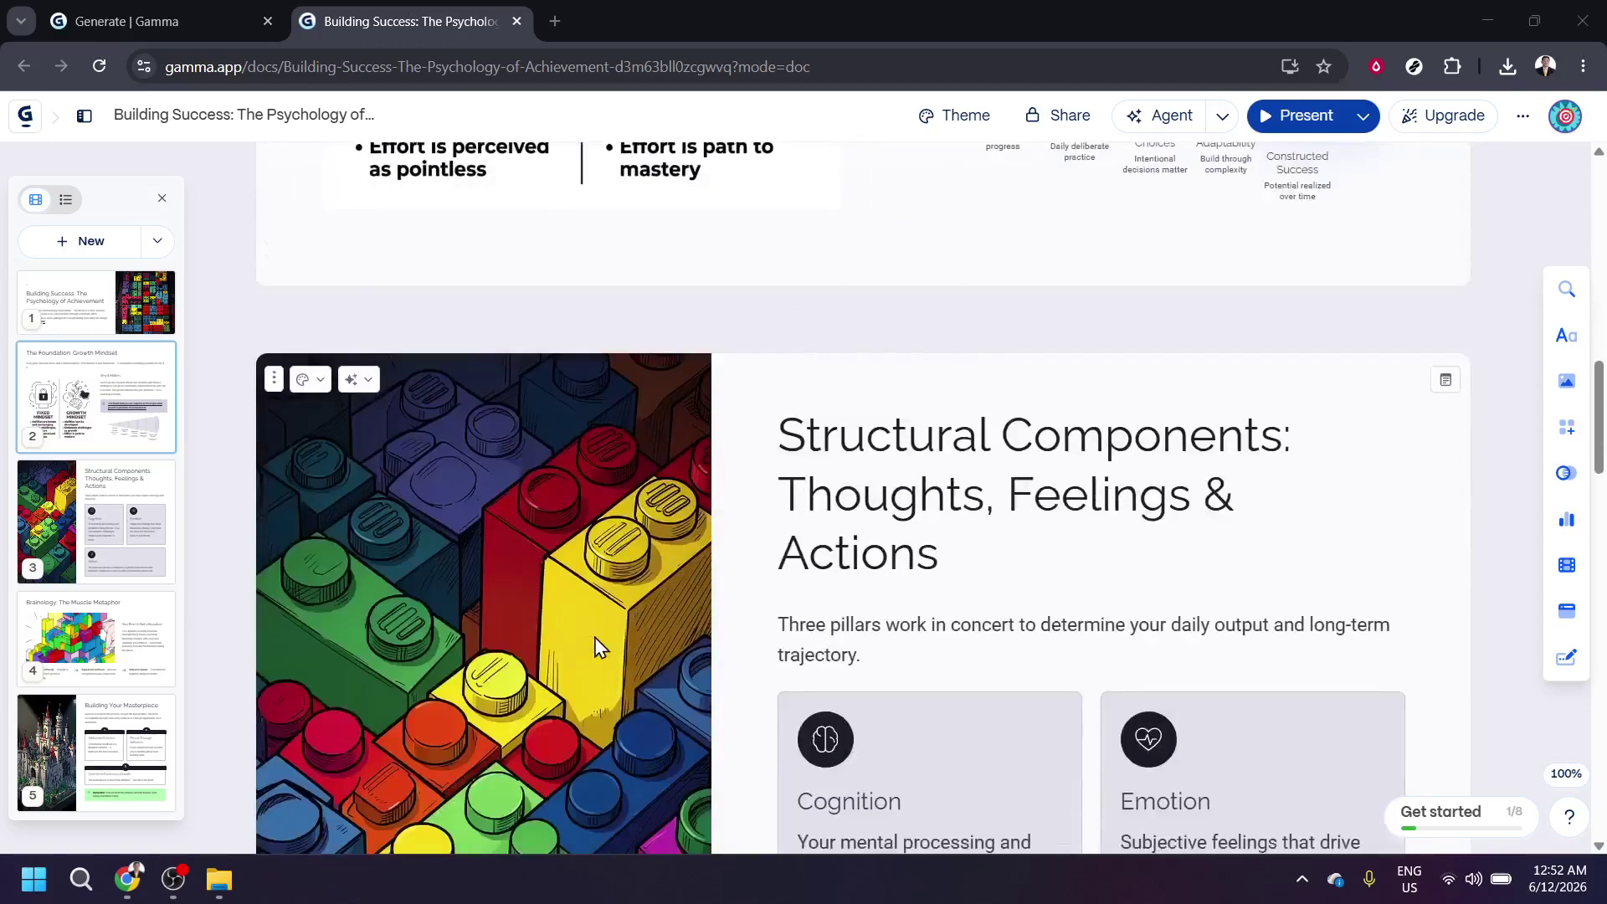
pyautogui.scroll(-2, 594, 636)
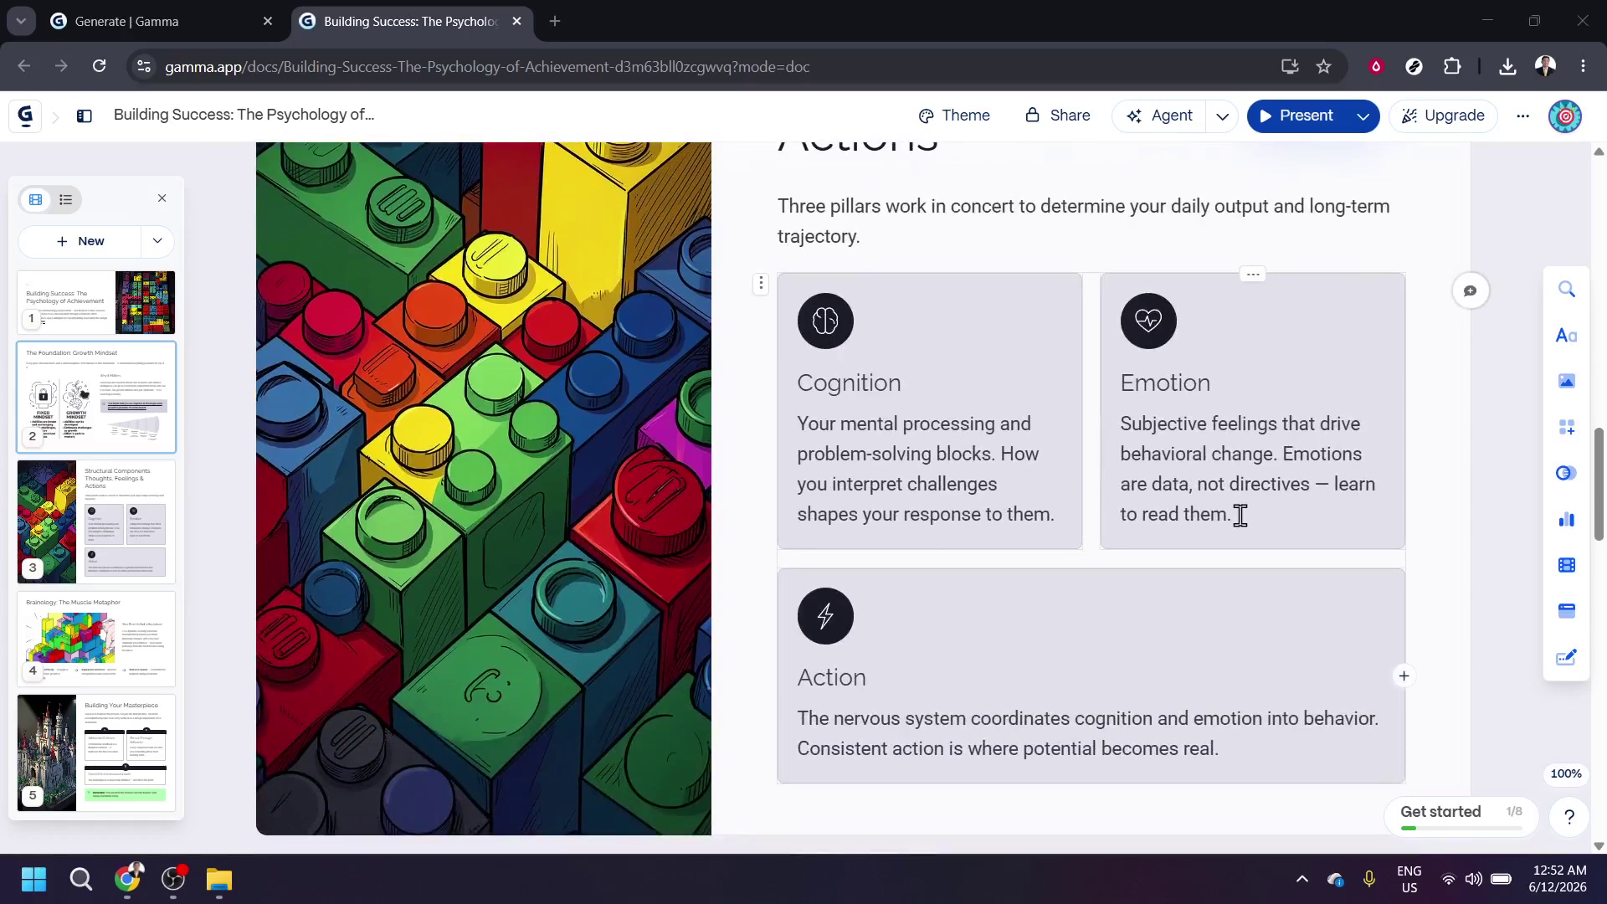
pyautogui.scroll(3, 1242, 514)
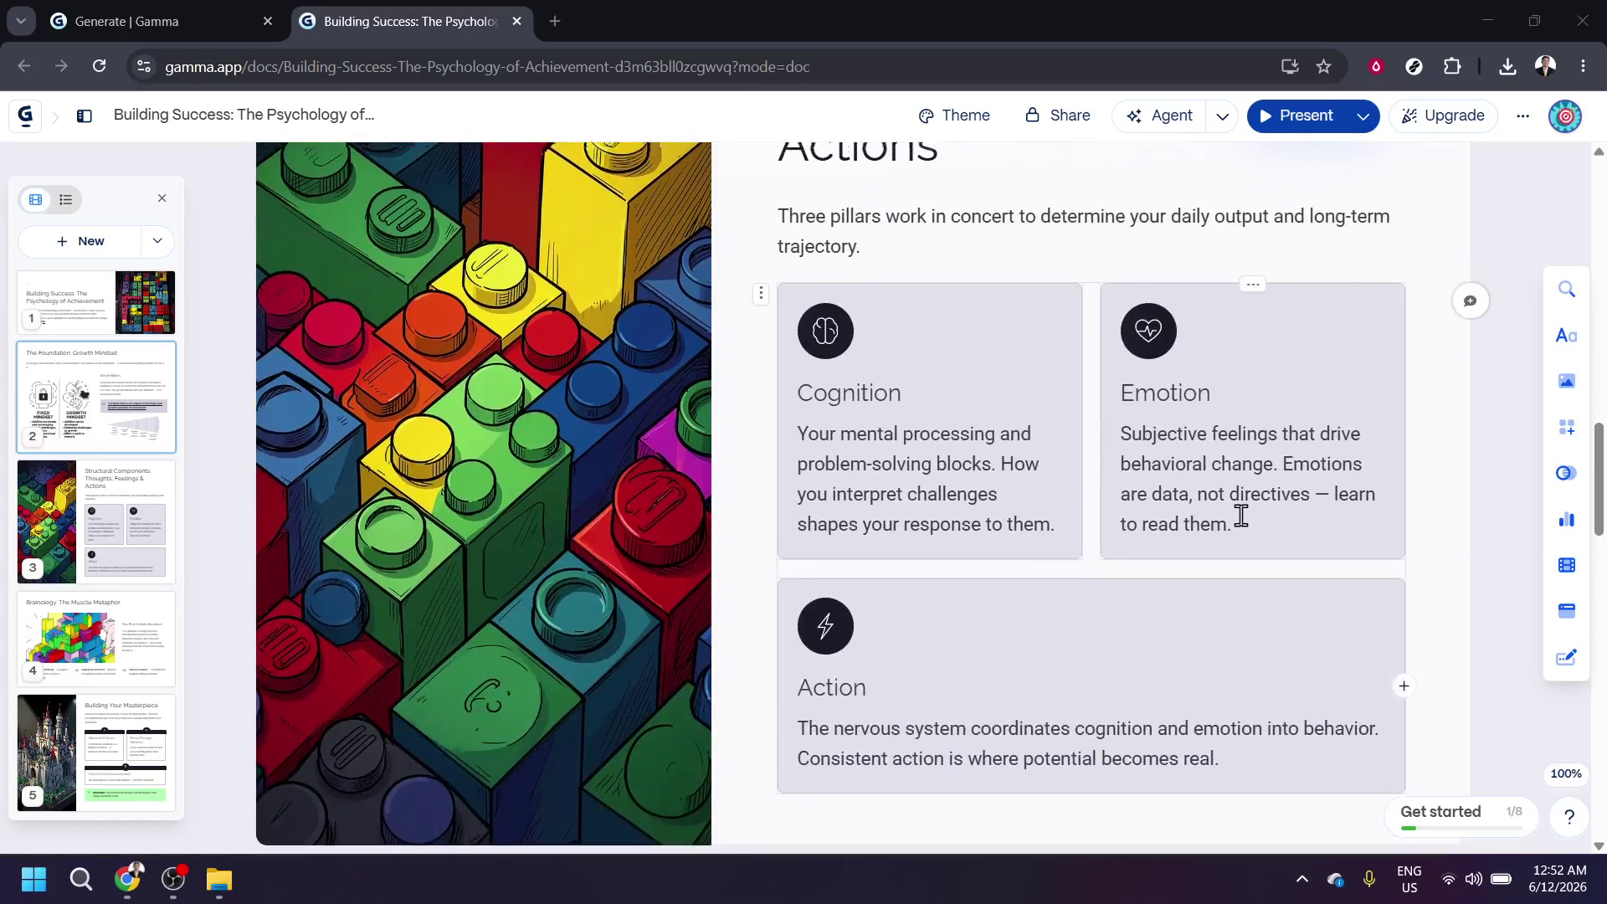
pyautogui.click(929, 500)
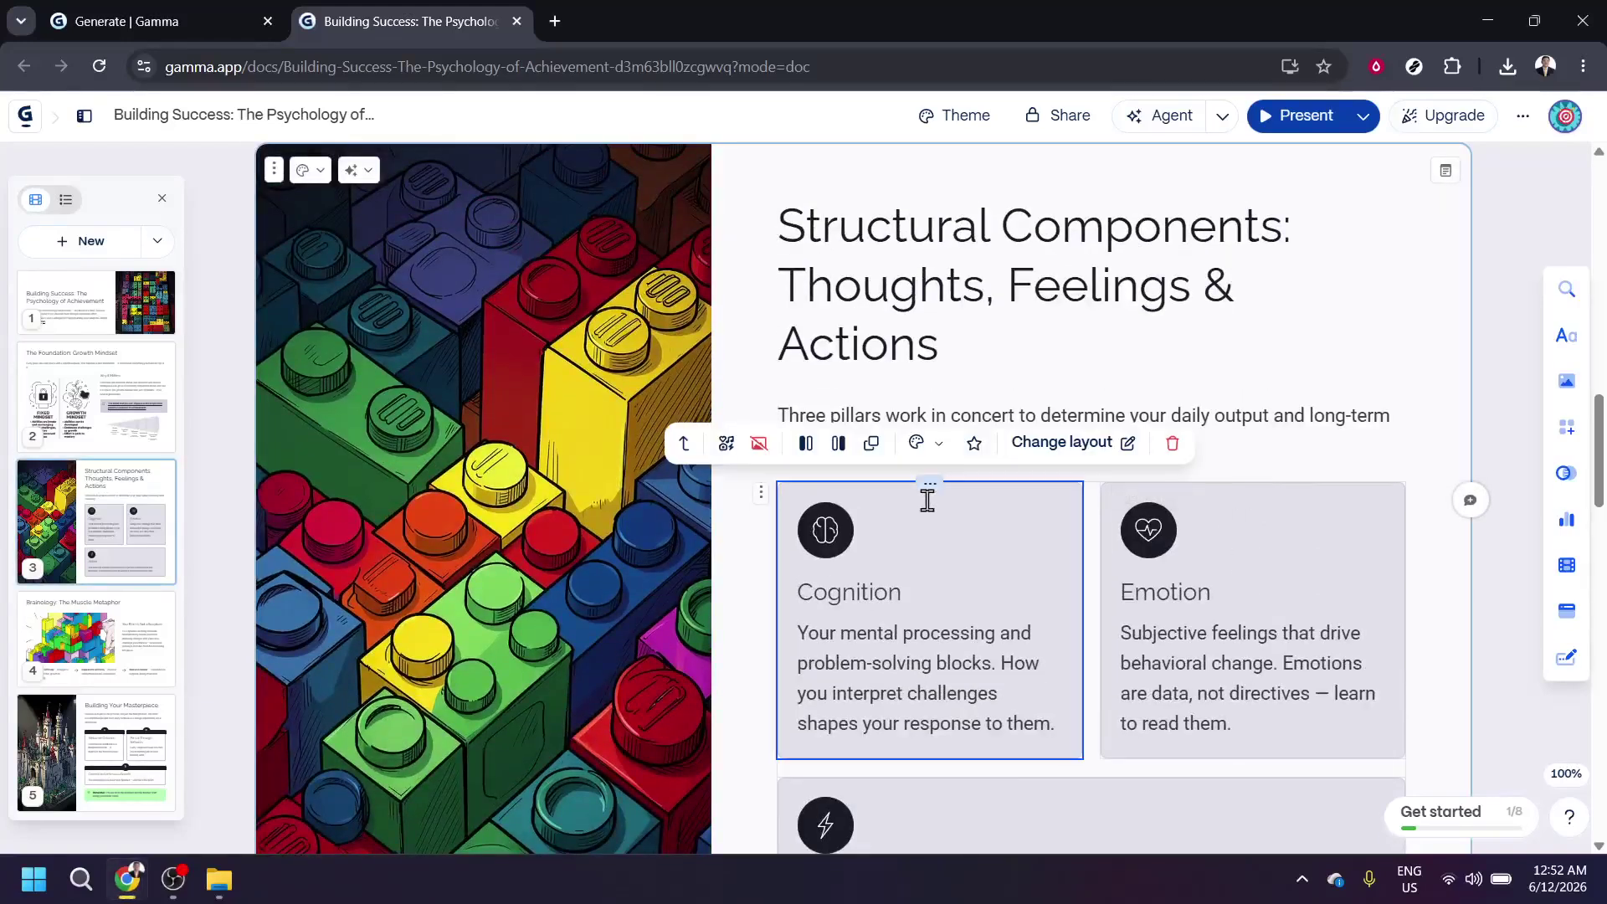
pyautogui.click(1090, 285)
pyautogui.click(987, 356)
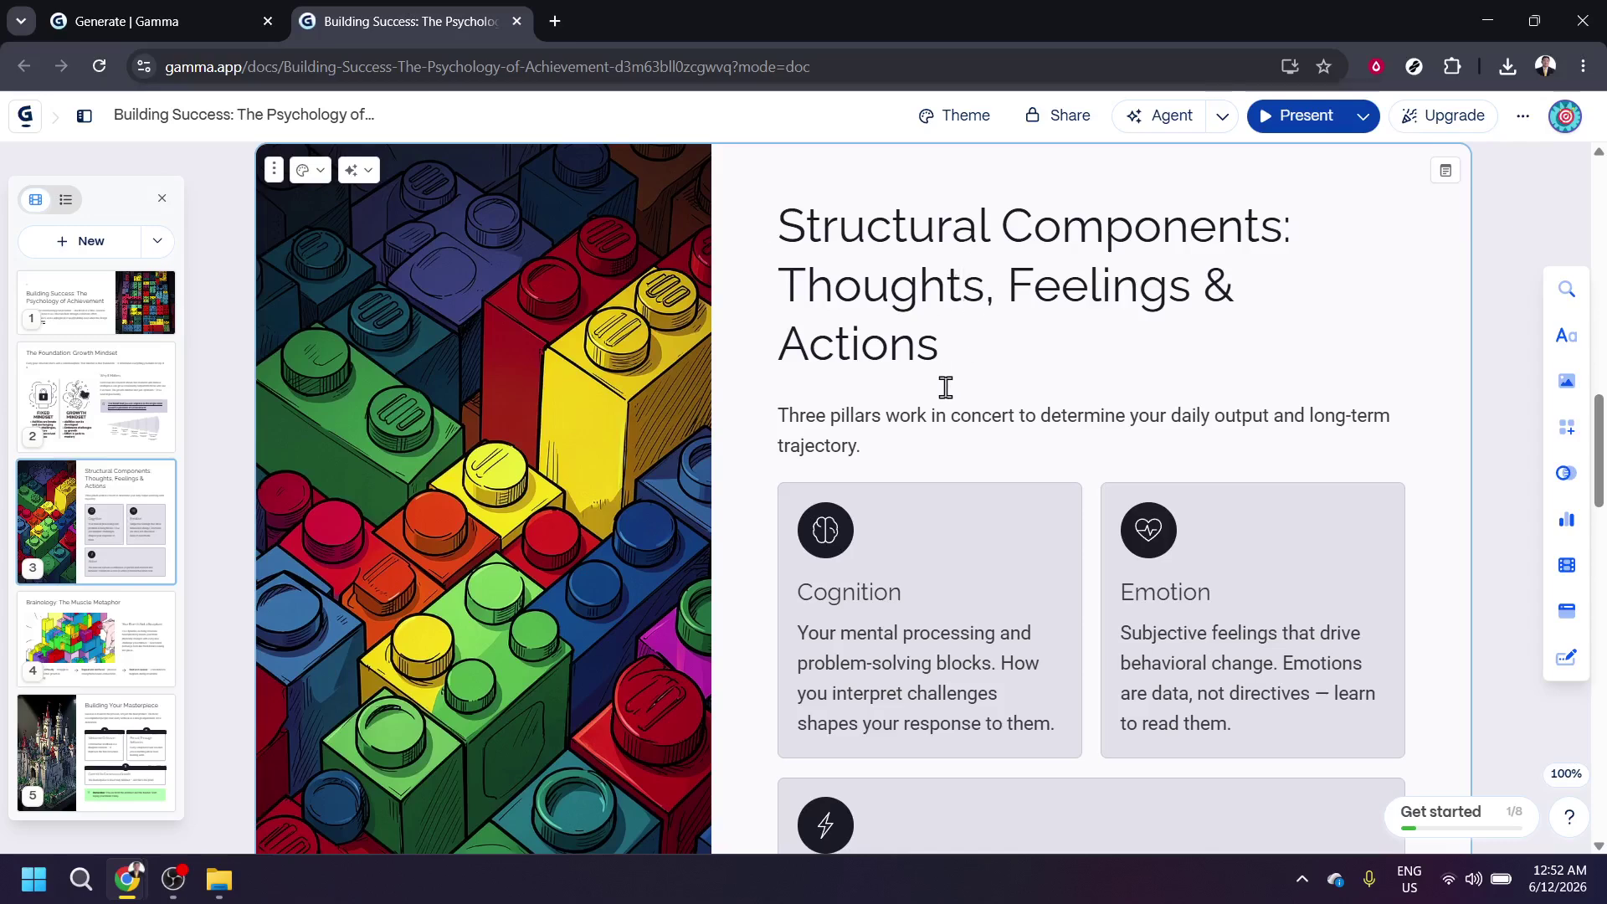
pyautogui.scroll(2, 946, 387)
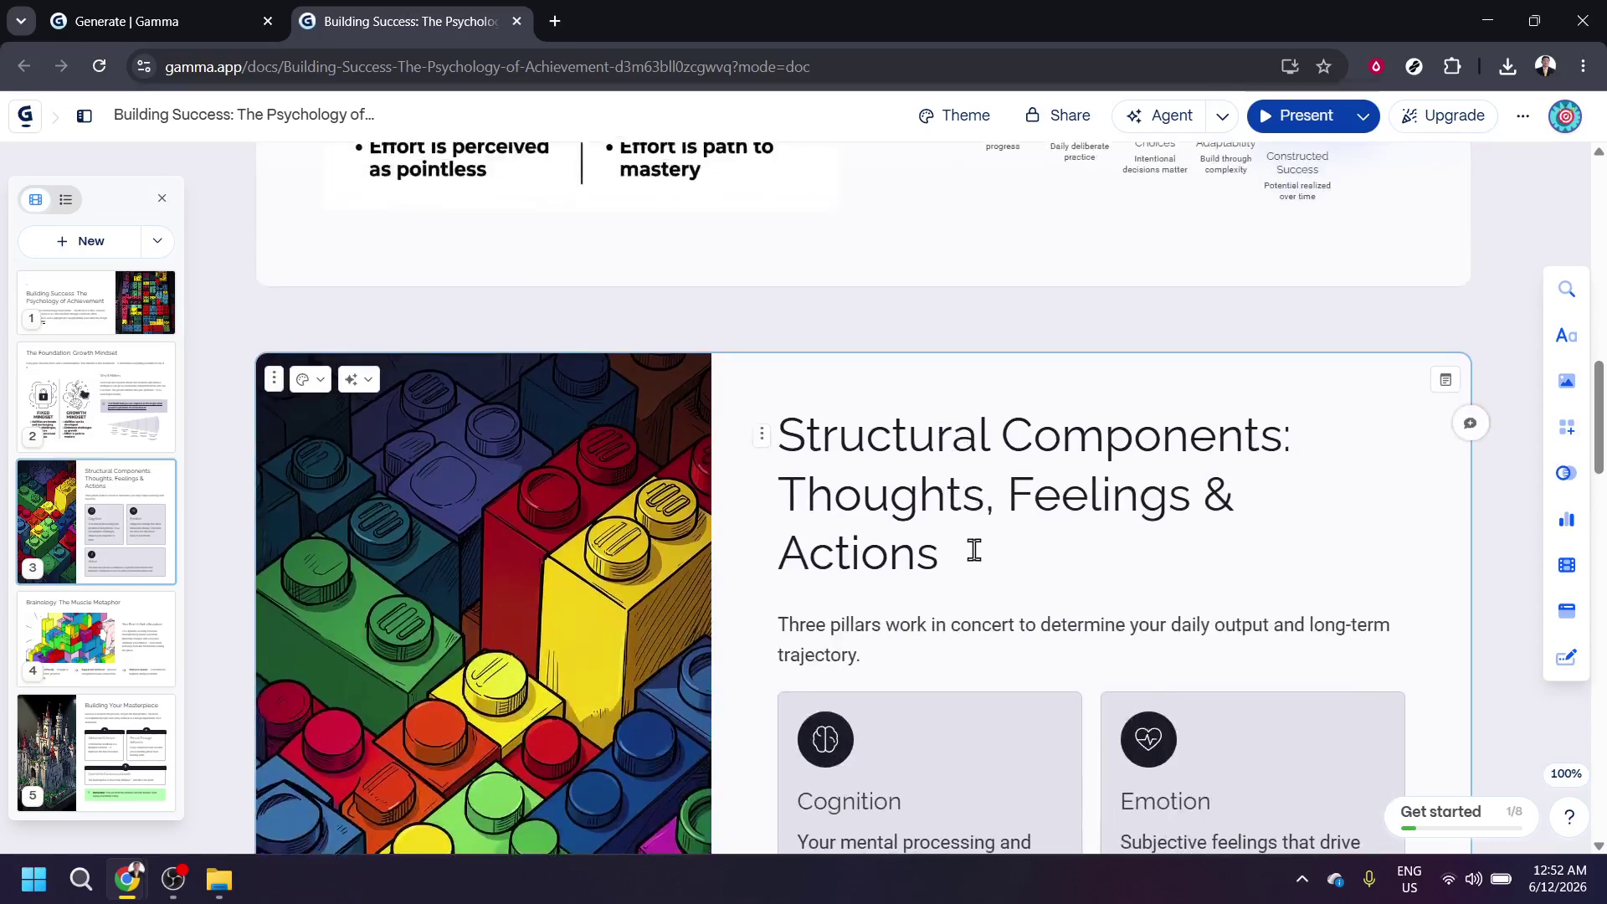
pyautogui.moveTo(958, 553); pyautogui.dragTo(789, 443)
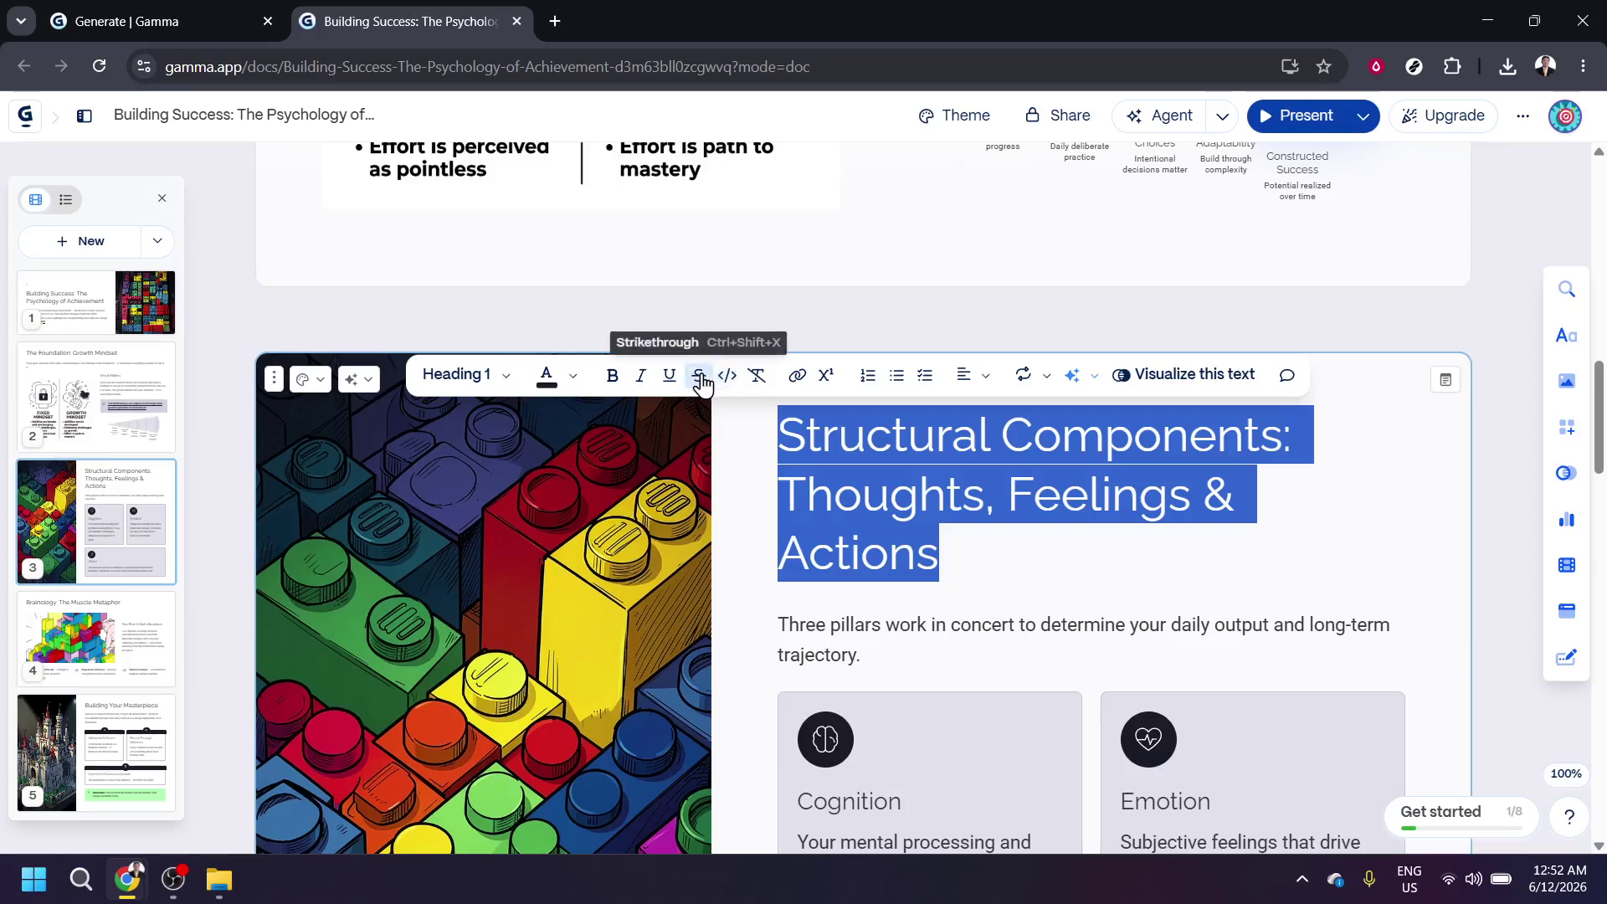
pyautogui.rightClick(893, 489)
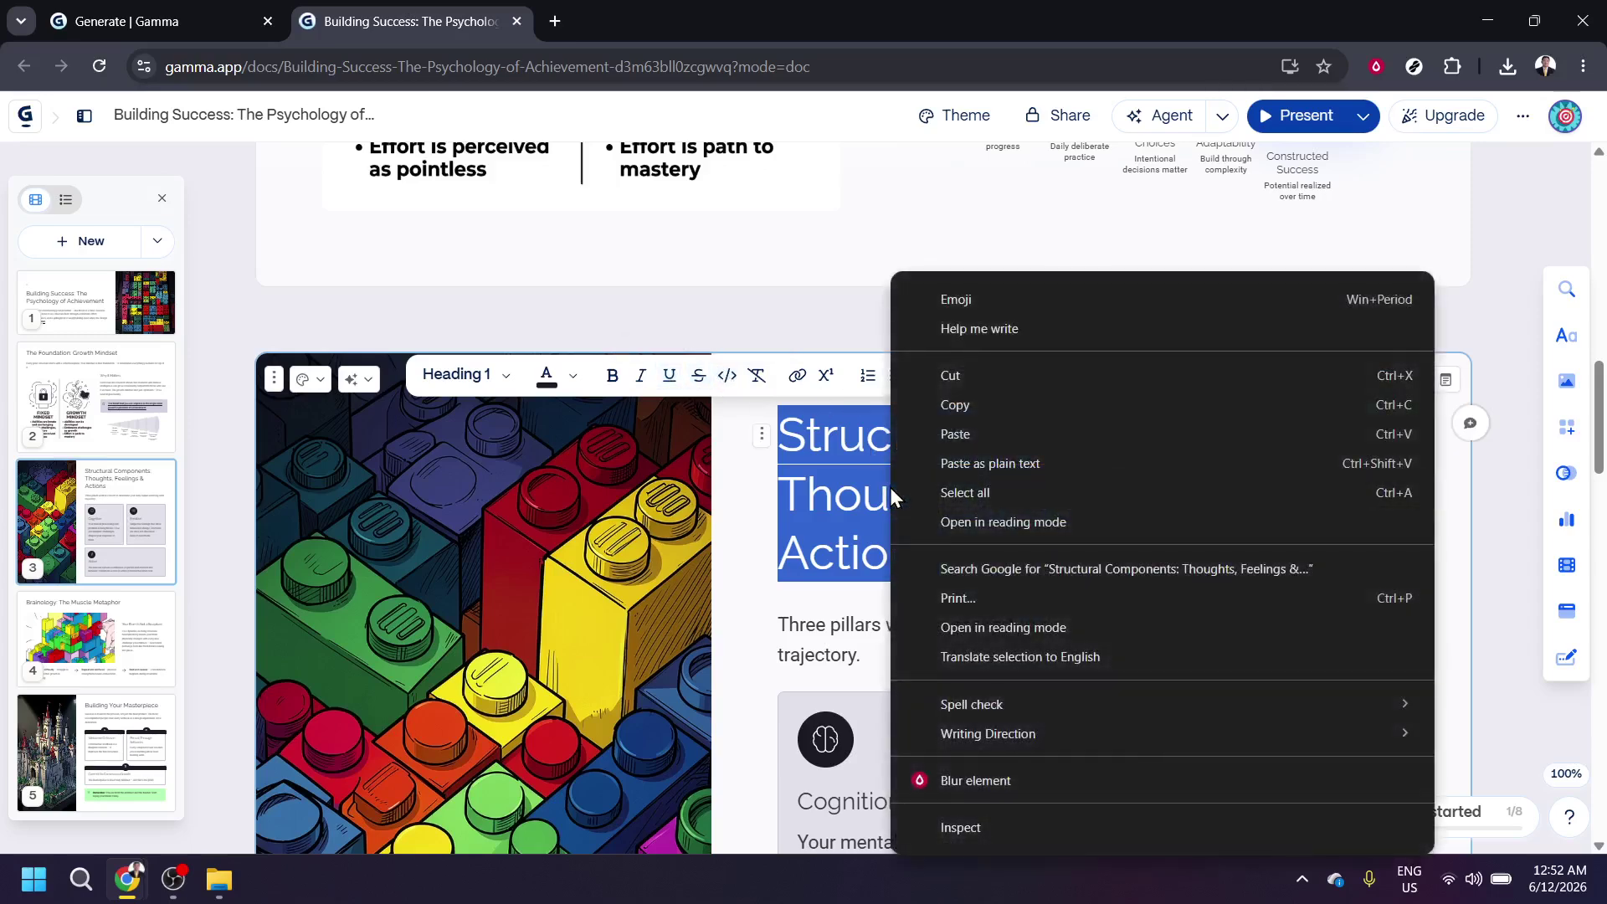
pyautogui.press('Escape')
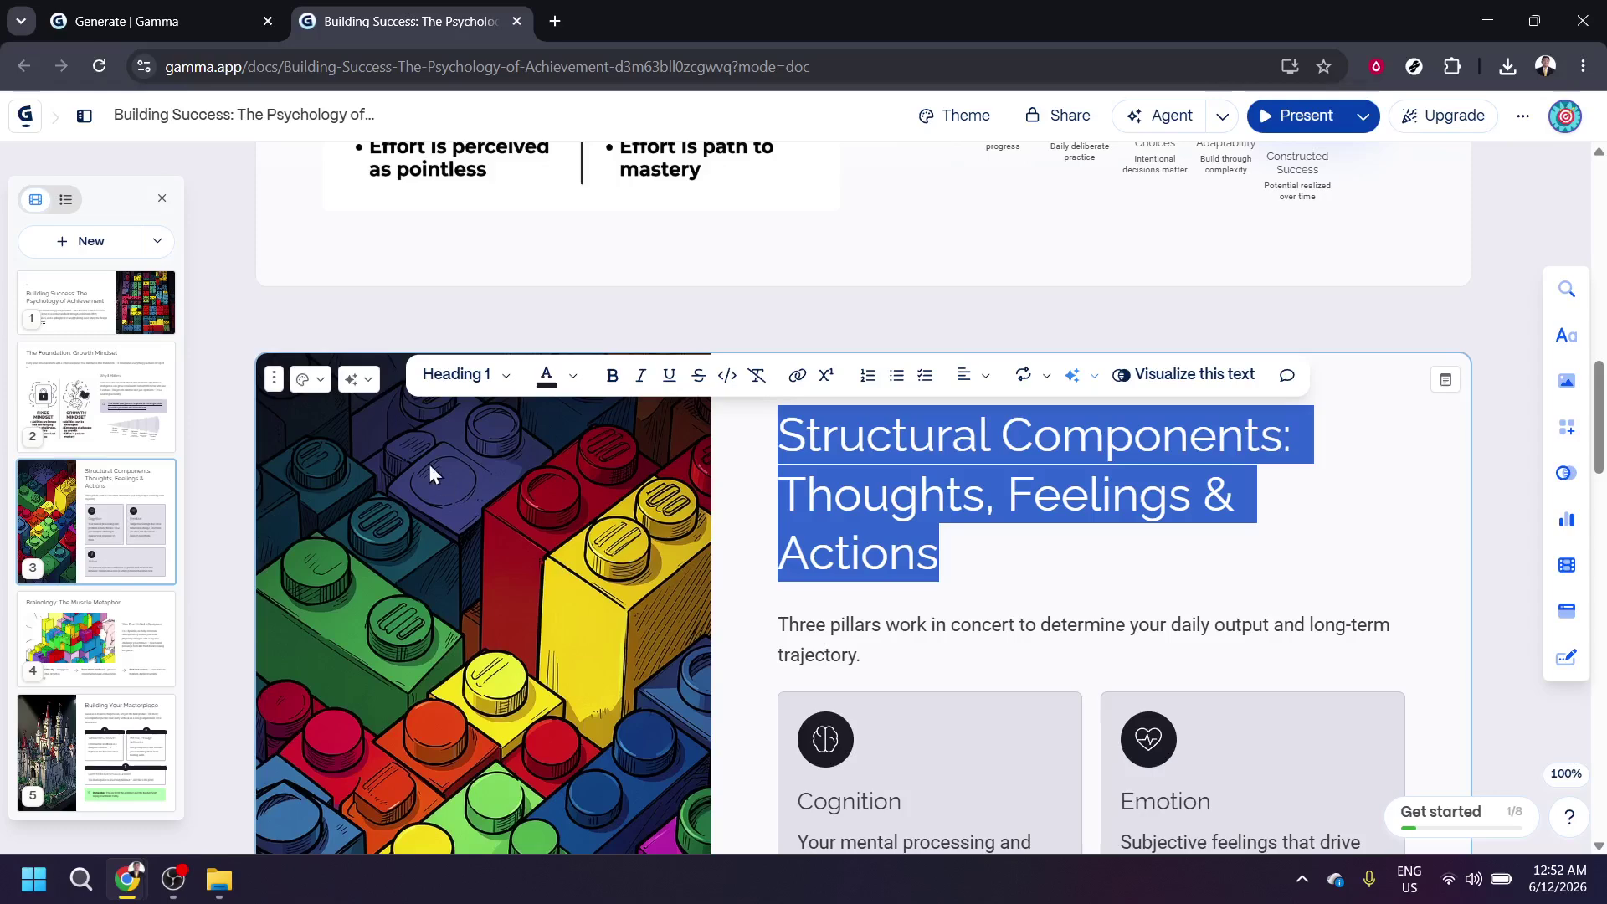
# Step: Switch the "Structural Components: Thoughts, Feelings & Actions" card to the top layout, with its accent image above the content
pyautogui.click(315, 387)
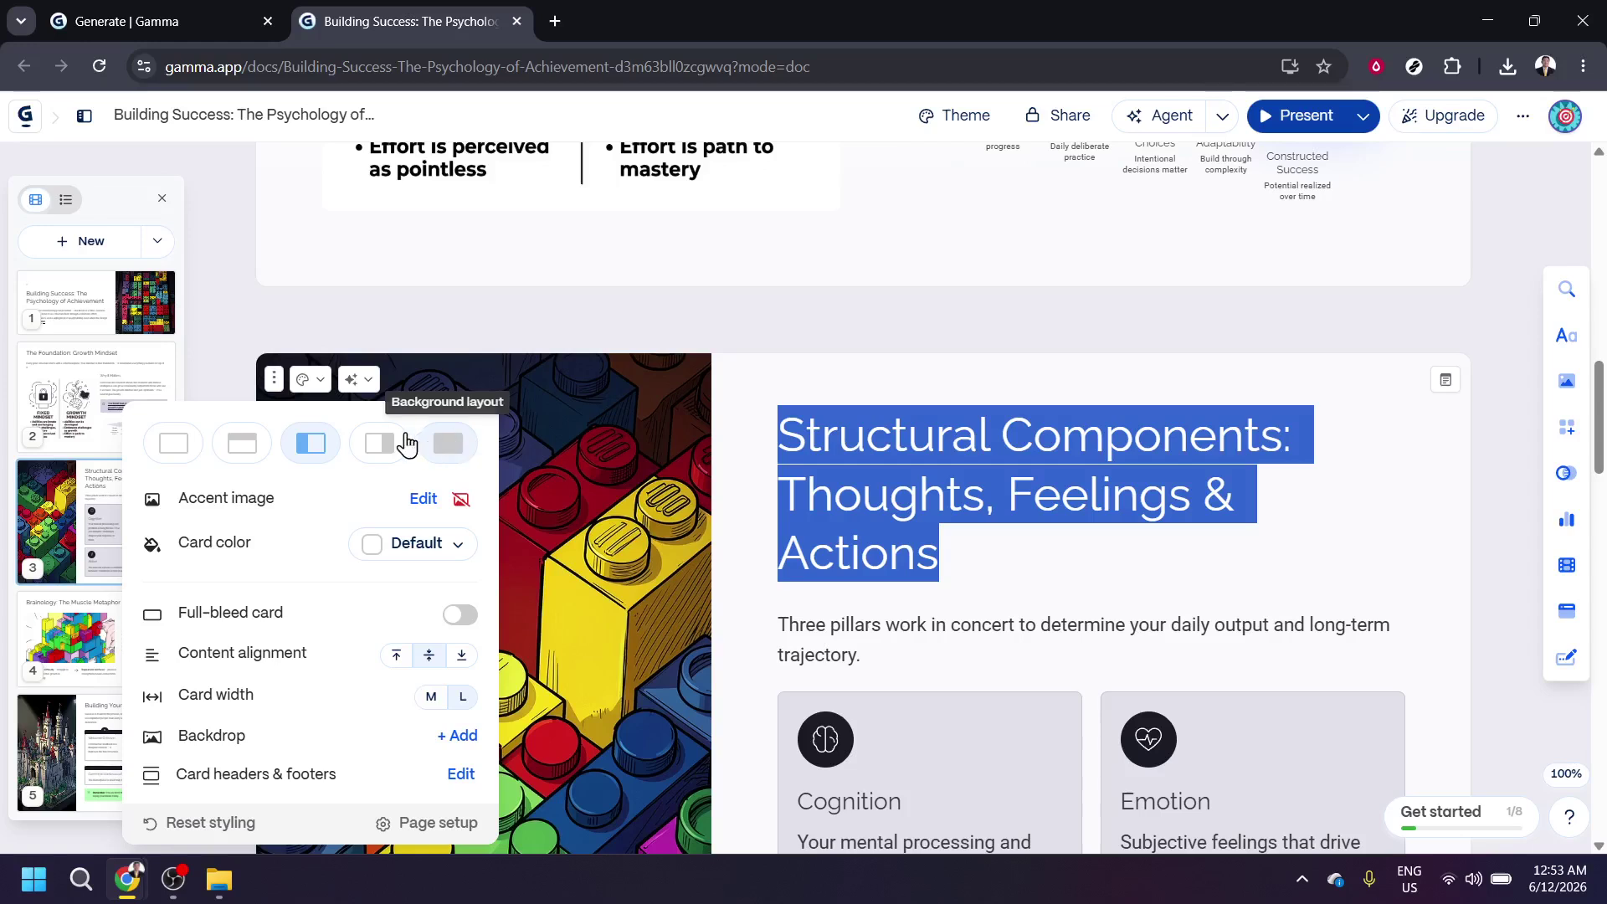
pyautogui.click(246, 446)
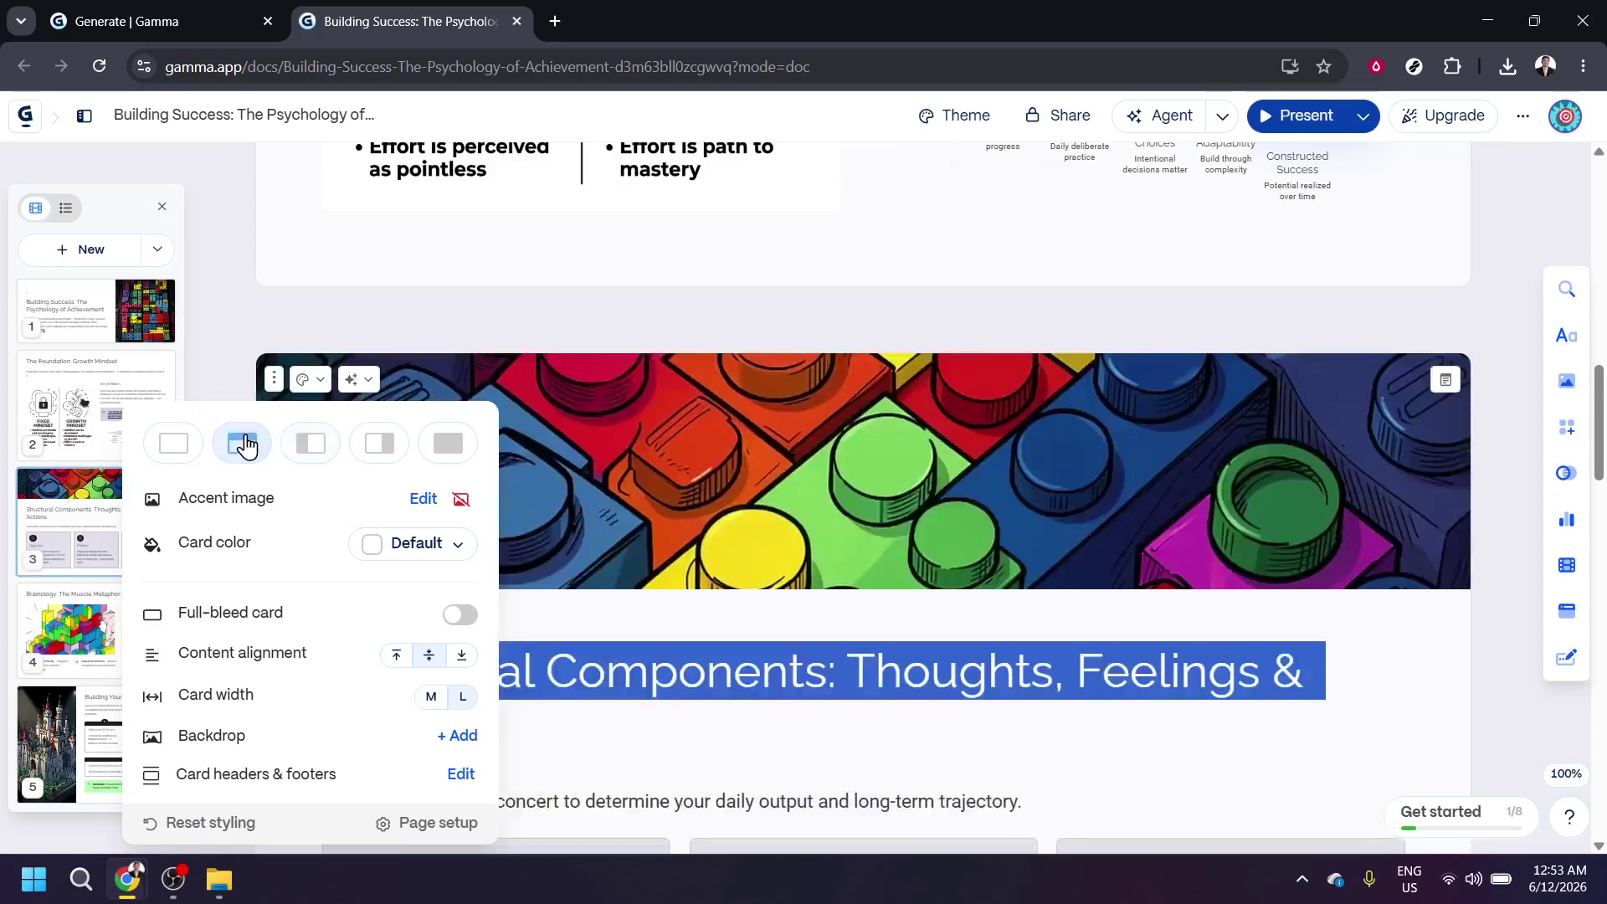
pyautogui.scroll(5, 862, 707)
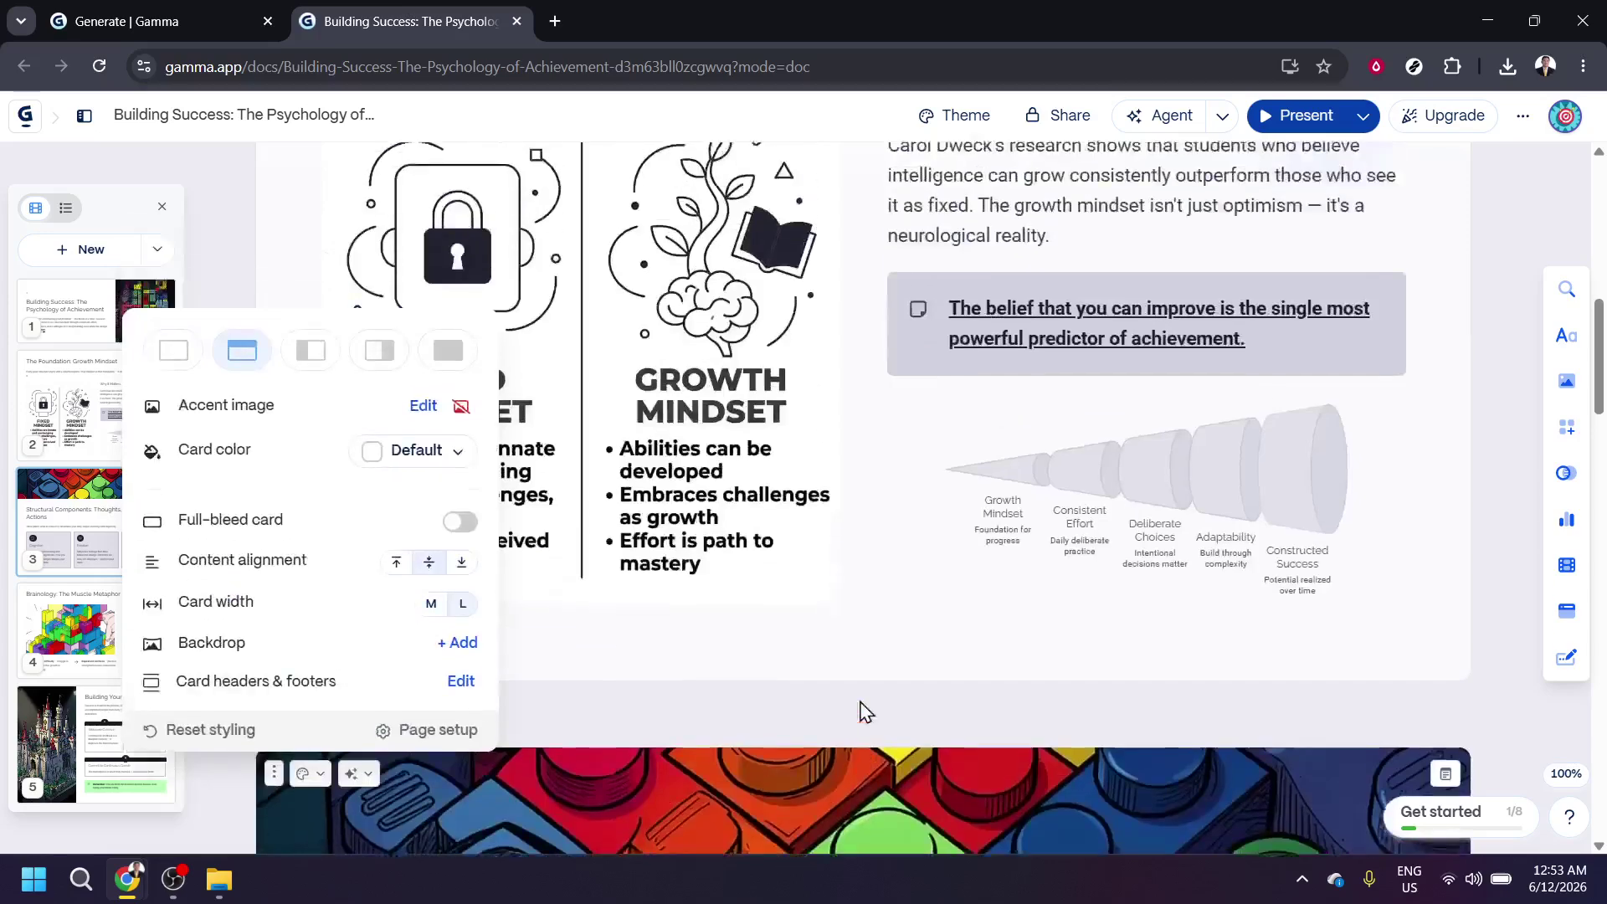
pyautogui.scroll(-7, 863, 708)
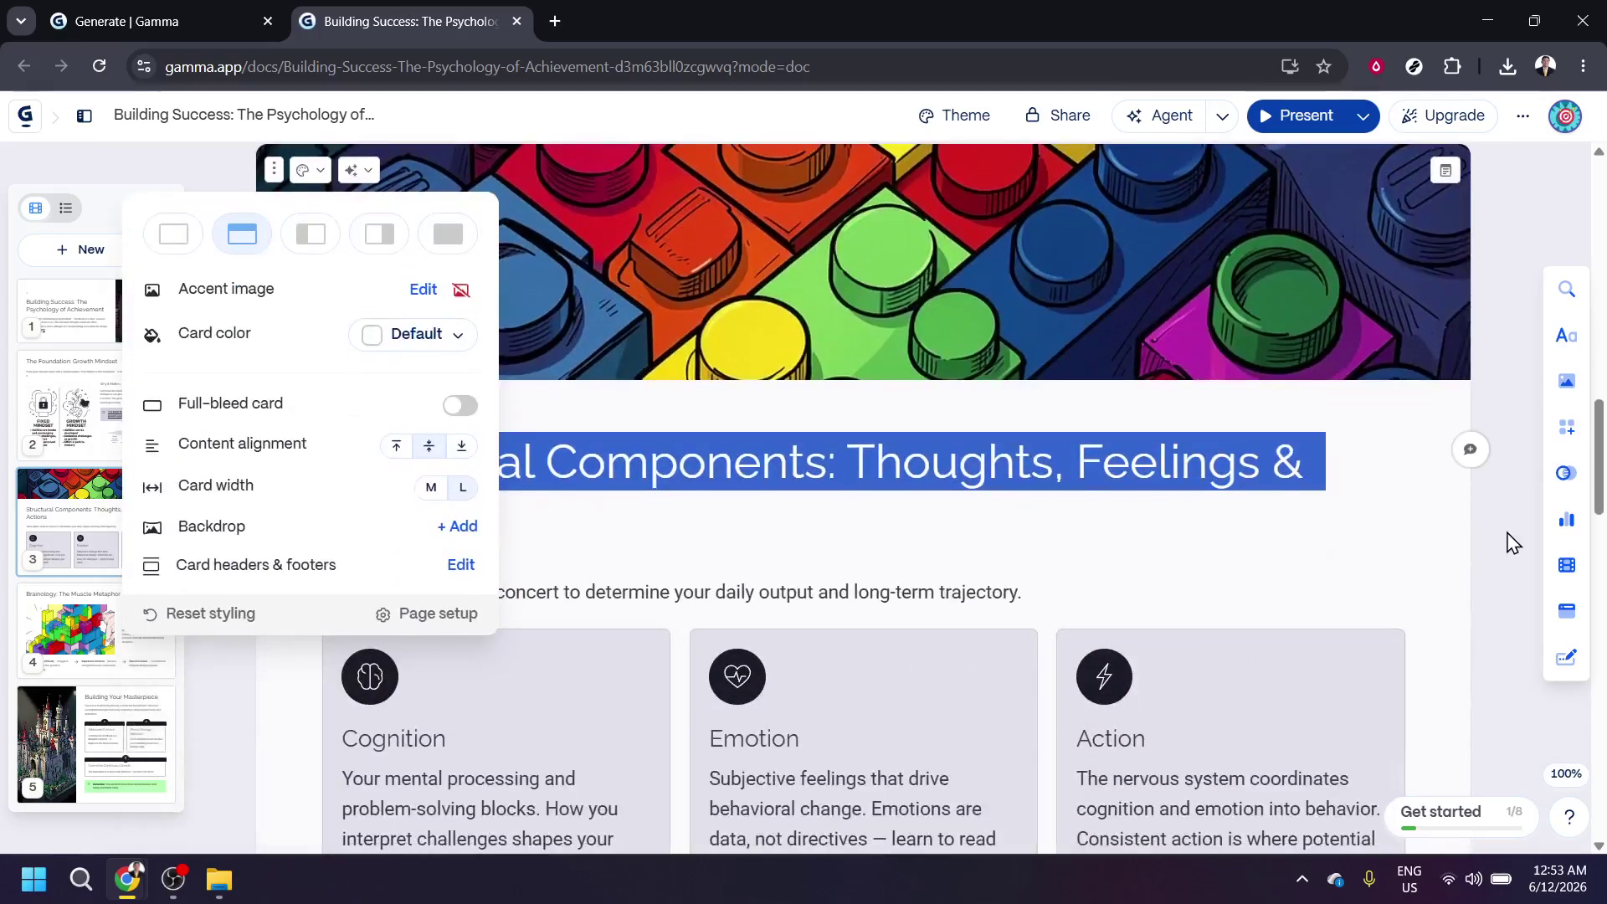
pyautogui.click(1281, 614)
pyautogui.scroll(-6, 1281, 614)
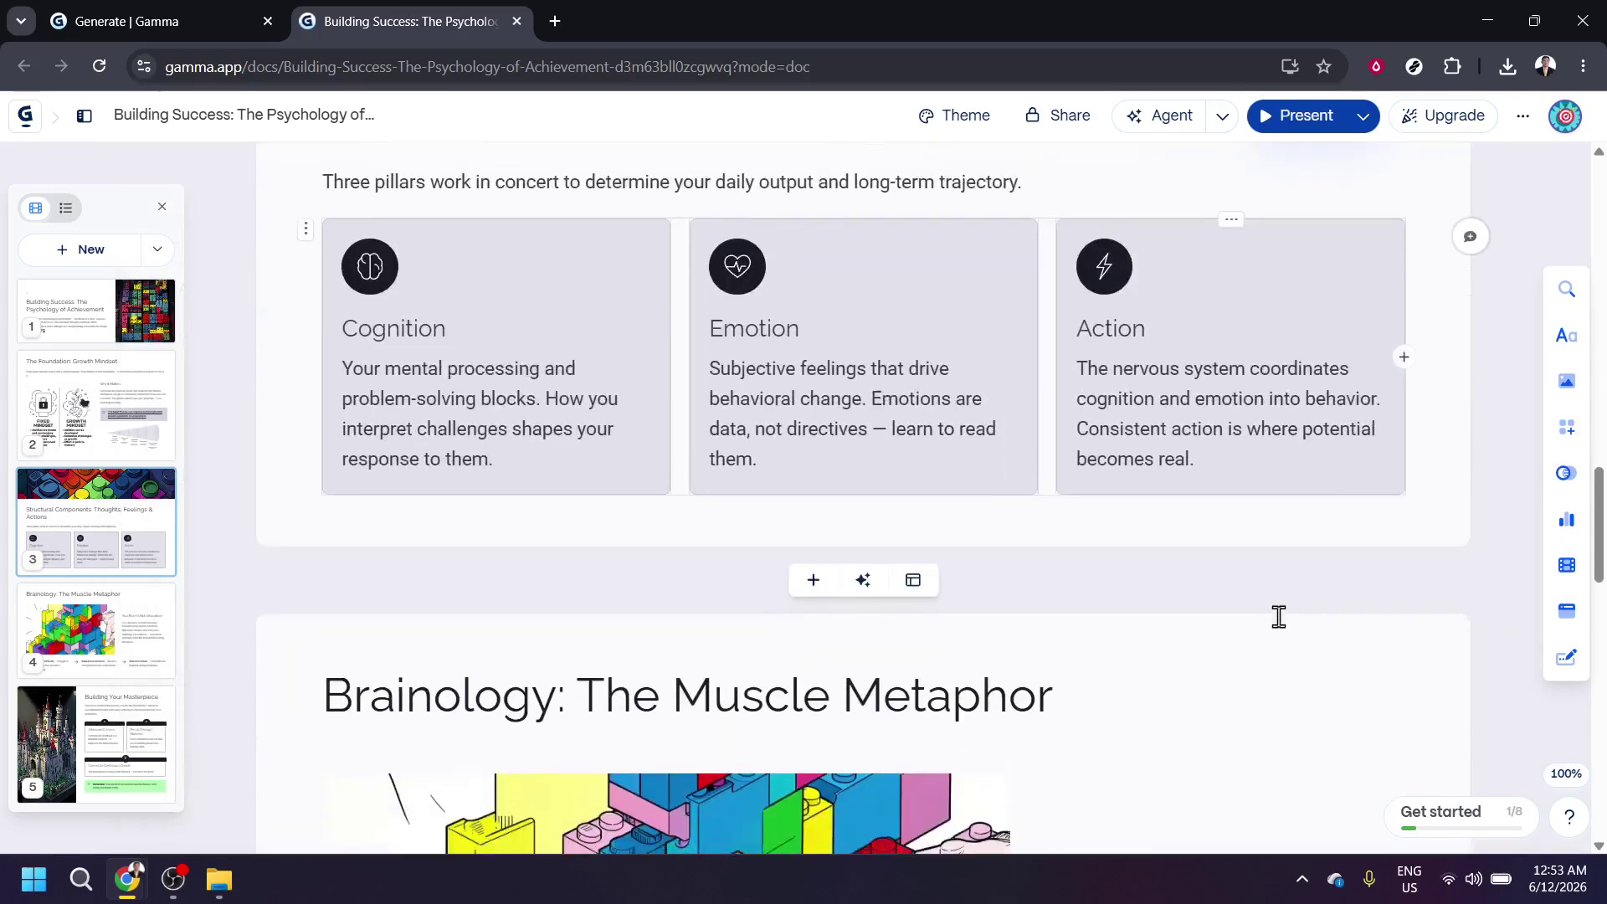
pyautogui.scroll(4, 1281, 613)
pyautogui.scroll(3, 1280, 617)
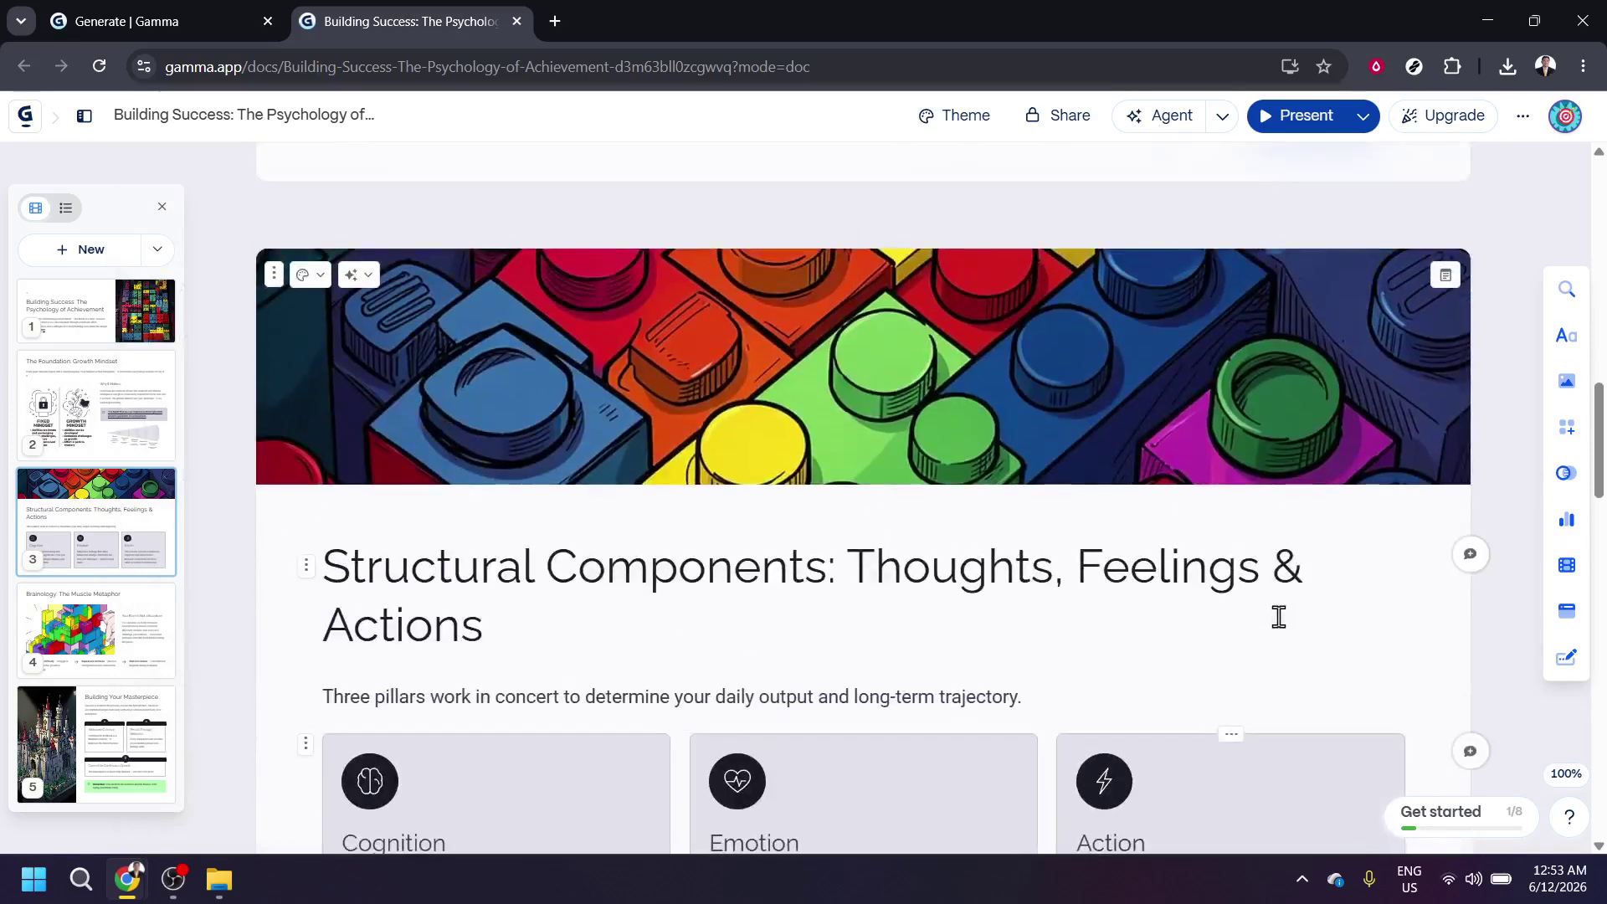
# Step: Apply the right layout to the "Brainology: The Muscle Metaphor" card and check the whole card
pyautogui.scroll(-10, 1279, 617)
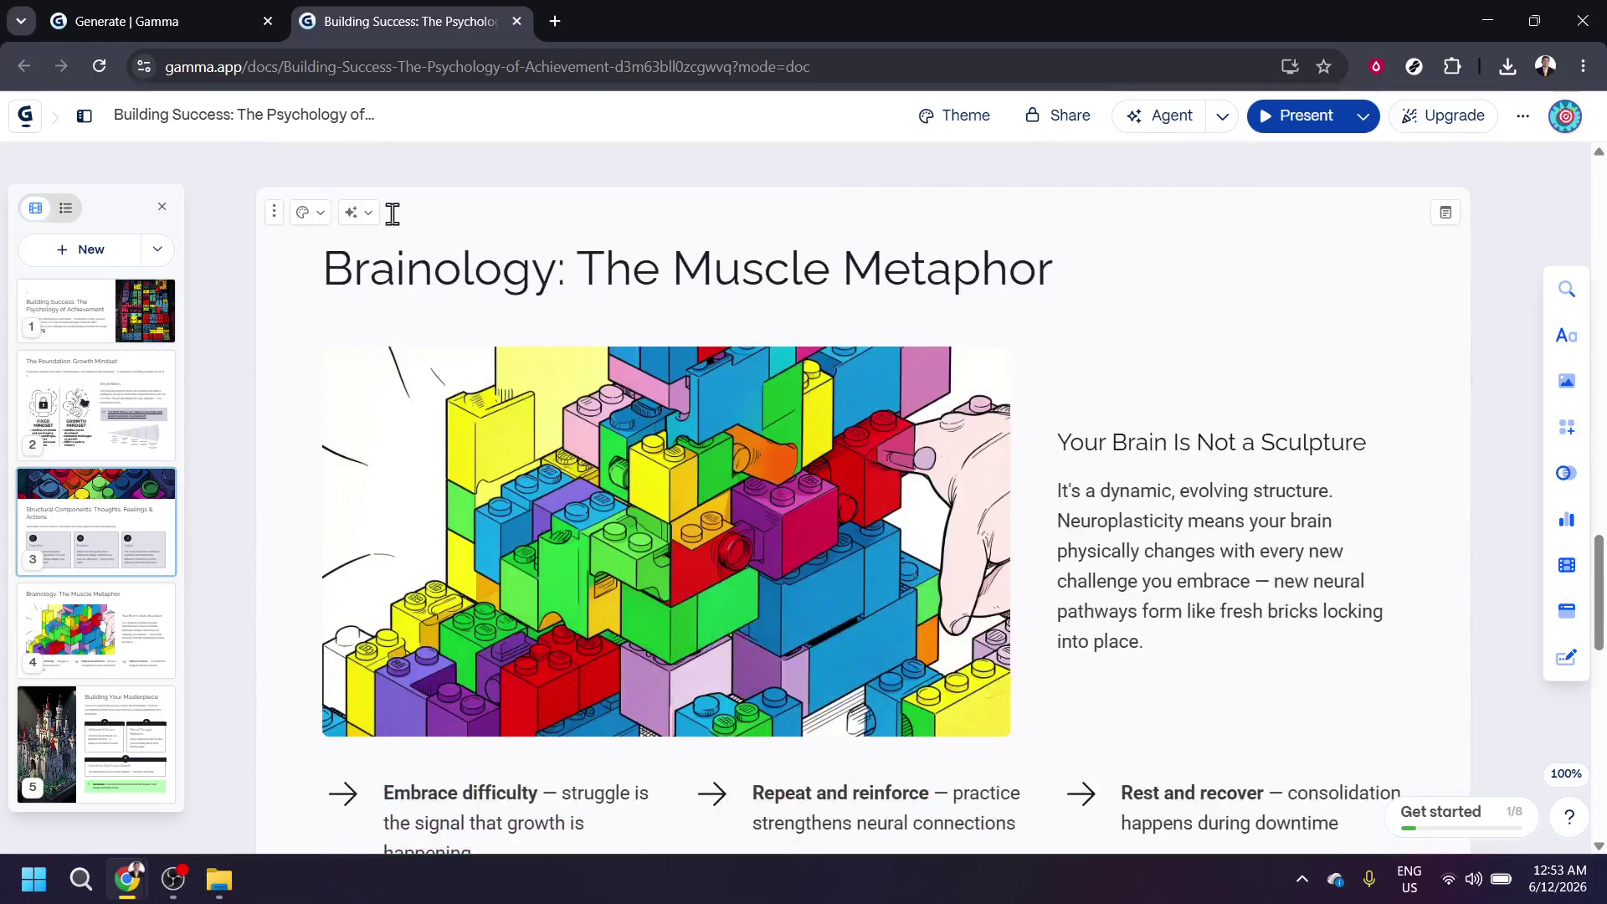
pyautogui.click(312, 214)
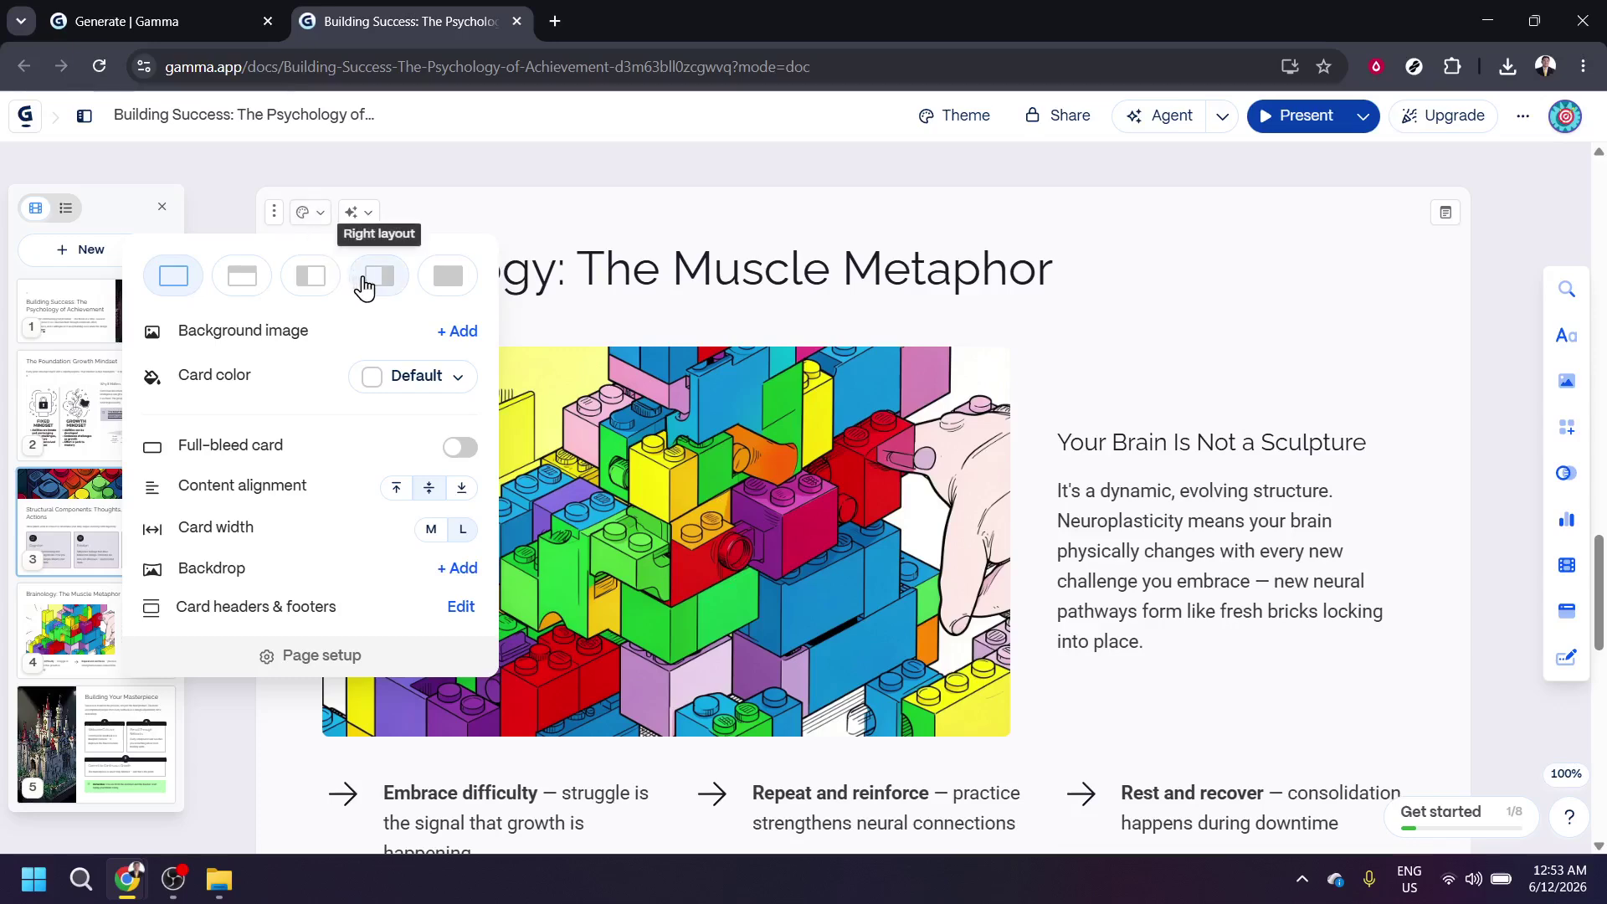
pyautogui.click(365, 285)
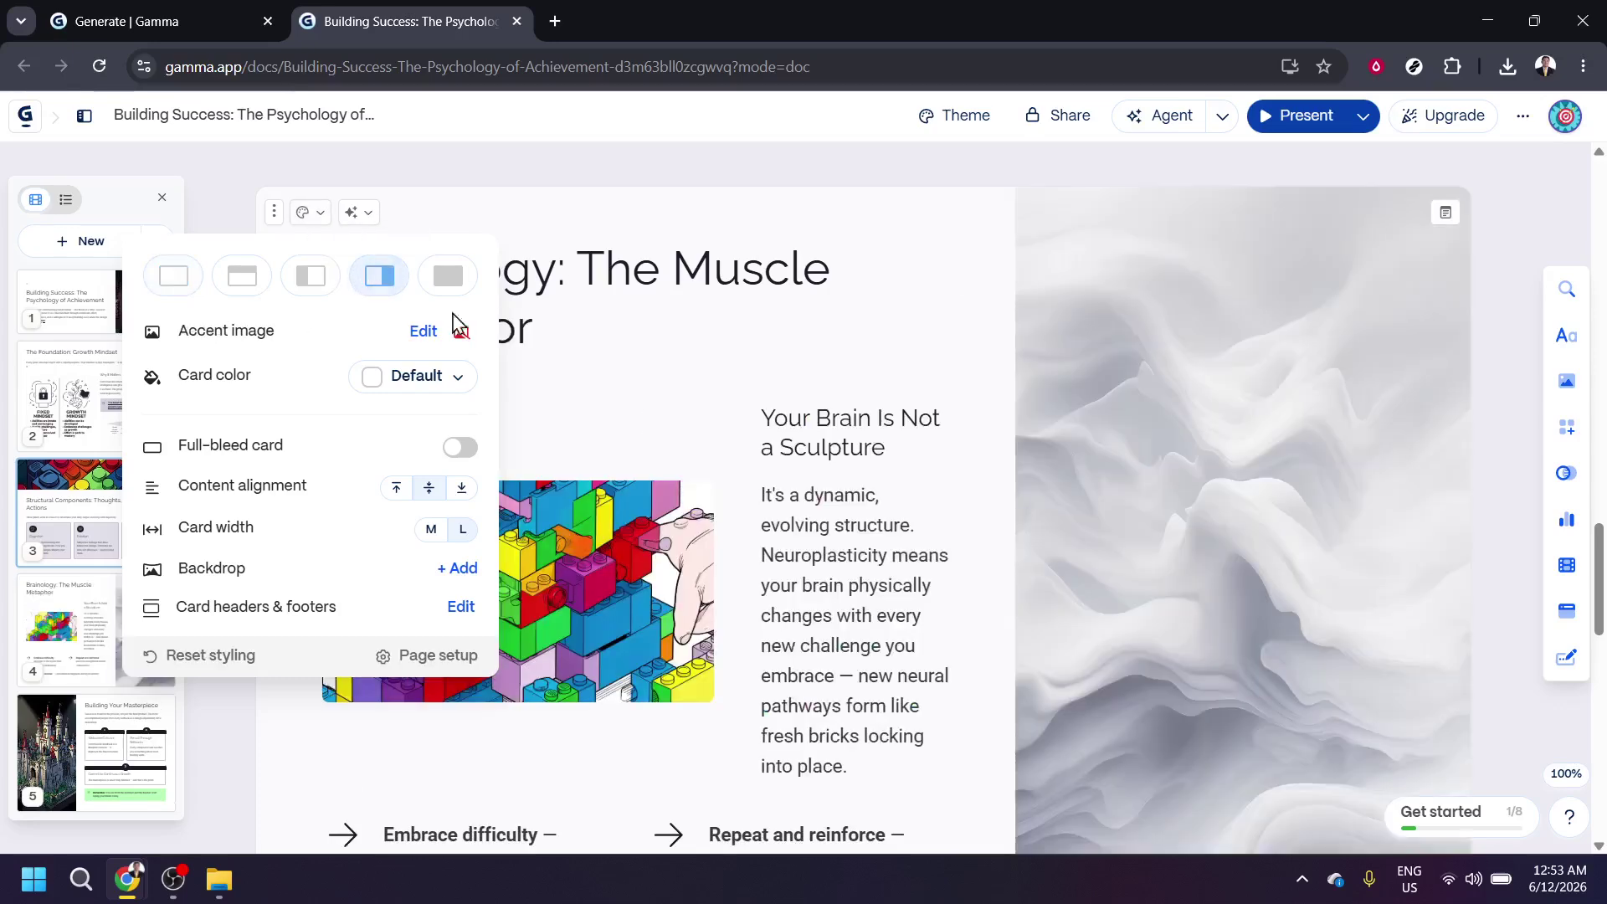
pyautogui.scroll(-4, 963, 669)
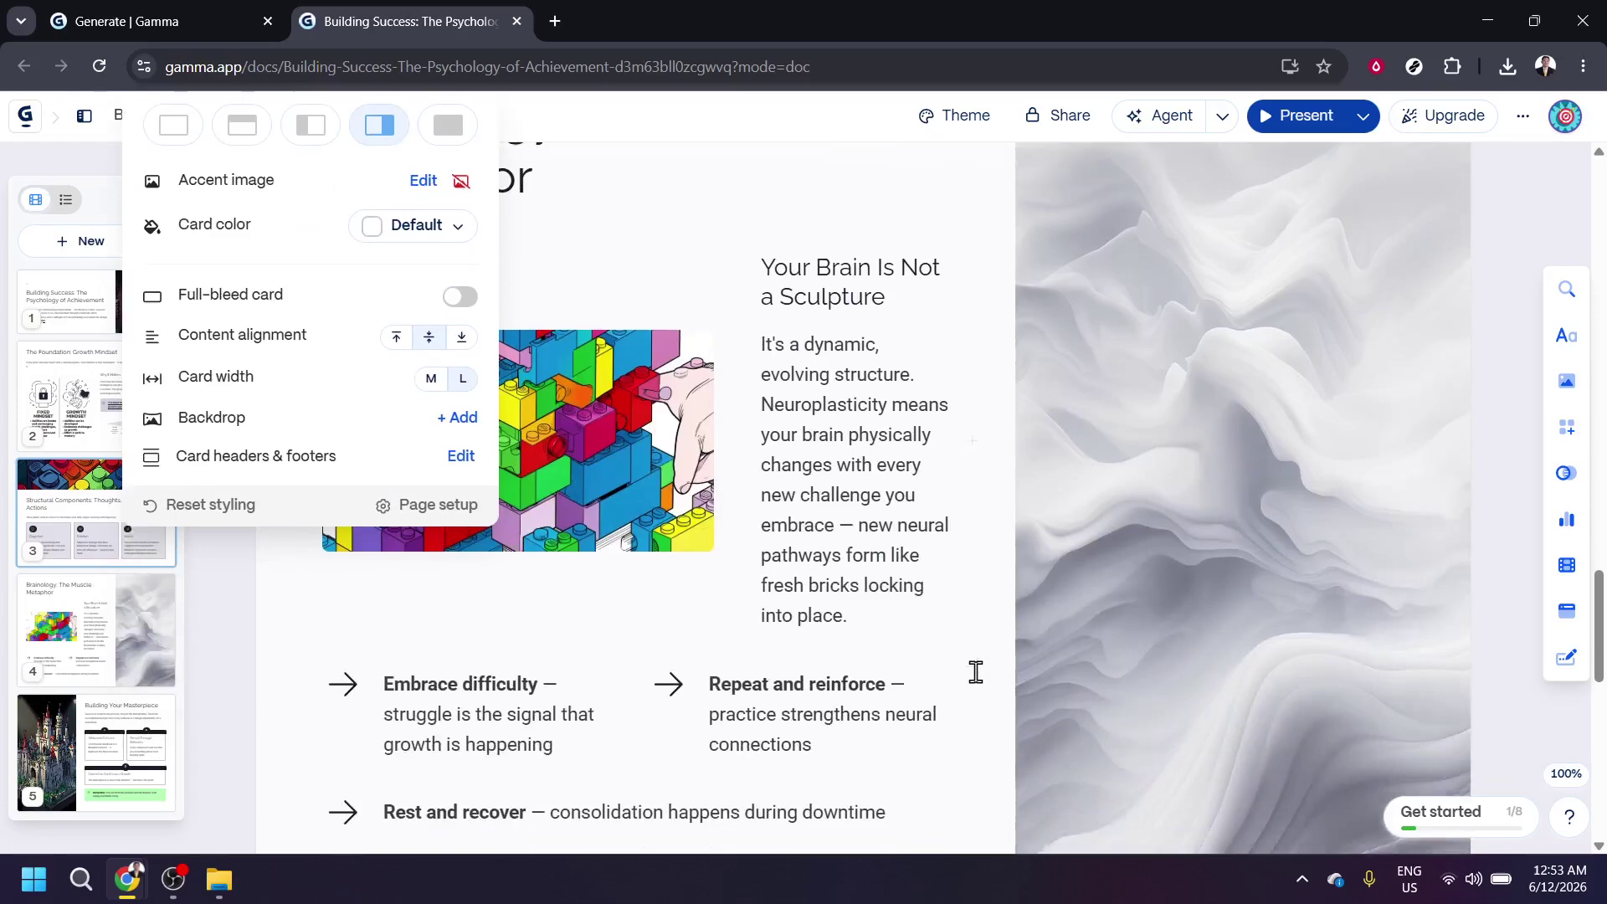
pyautogui.scroll(-1, 985, 685)
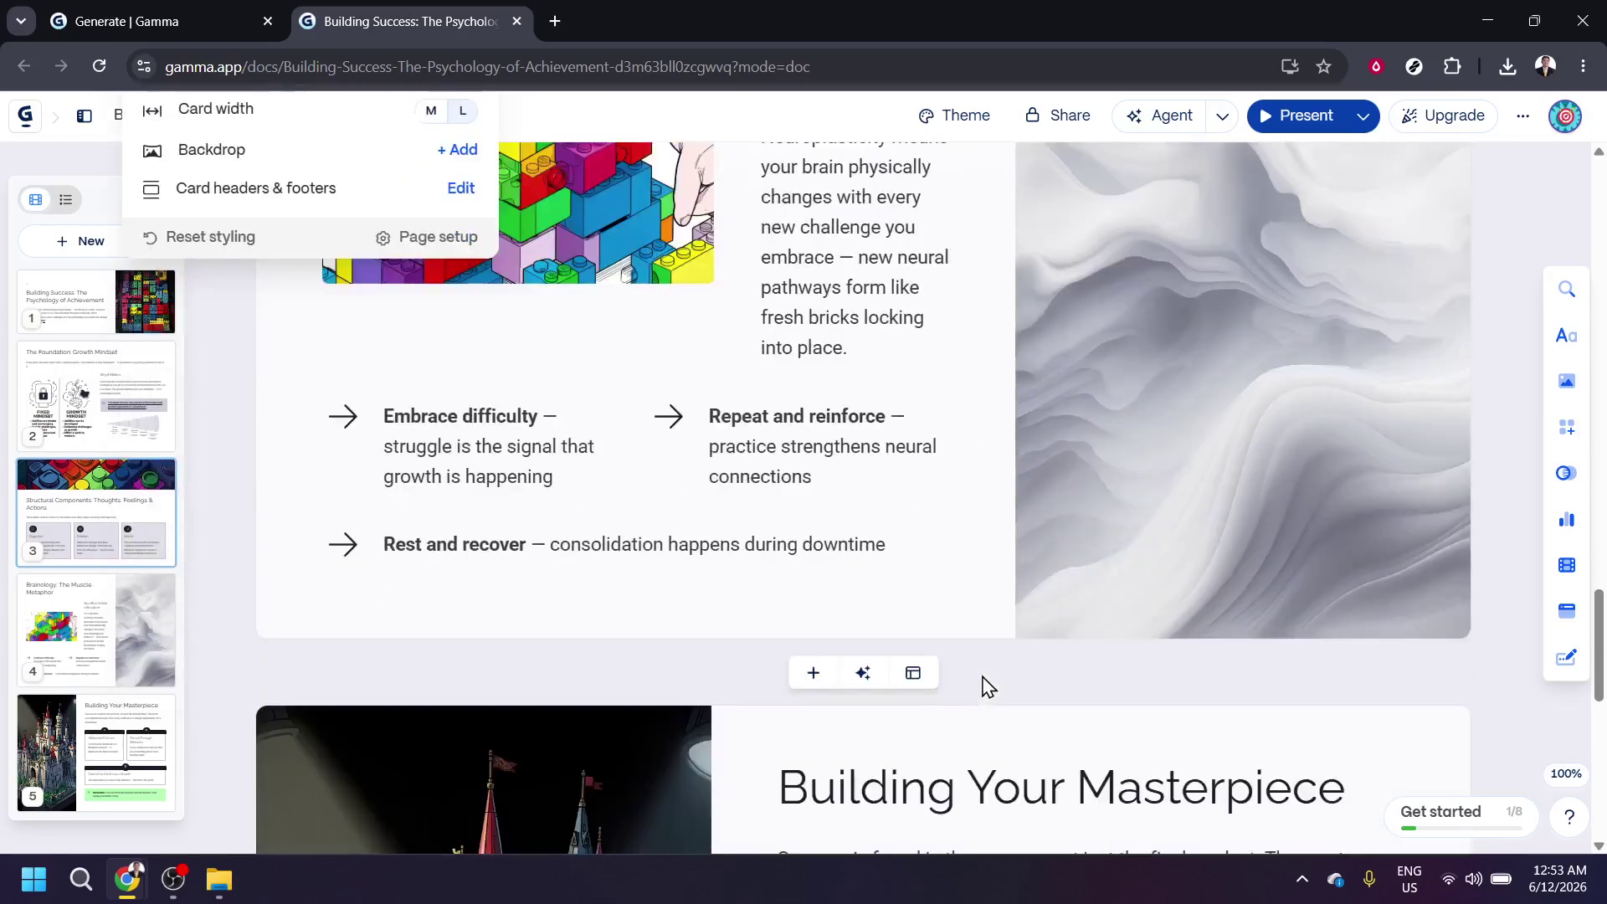
# Step: Try the left layout on the "Brainology: The Muscle Metaphor" card and check how its content flows
pyautogui.scroll(6, 984, 685)
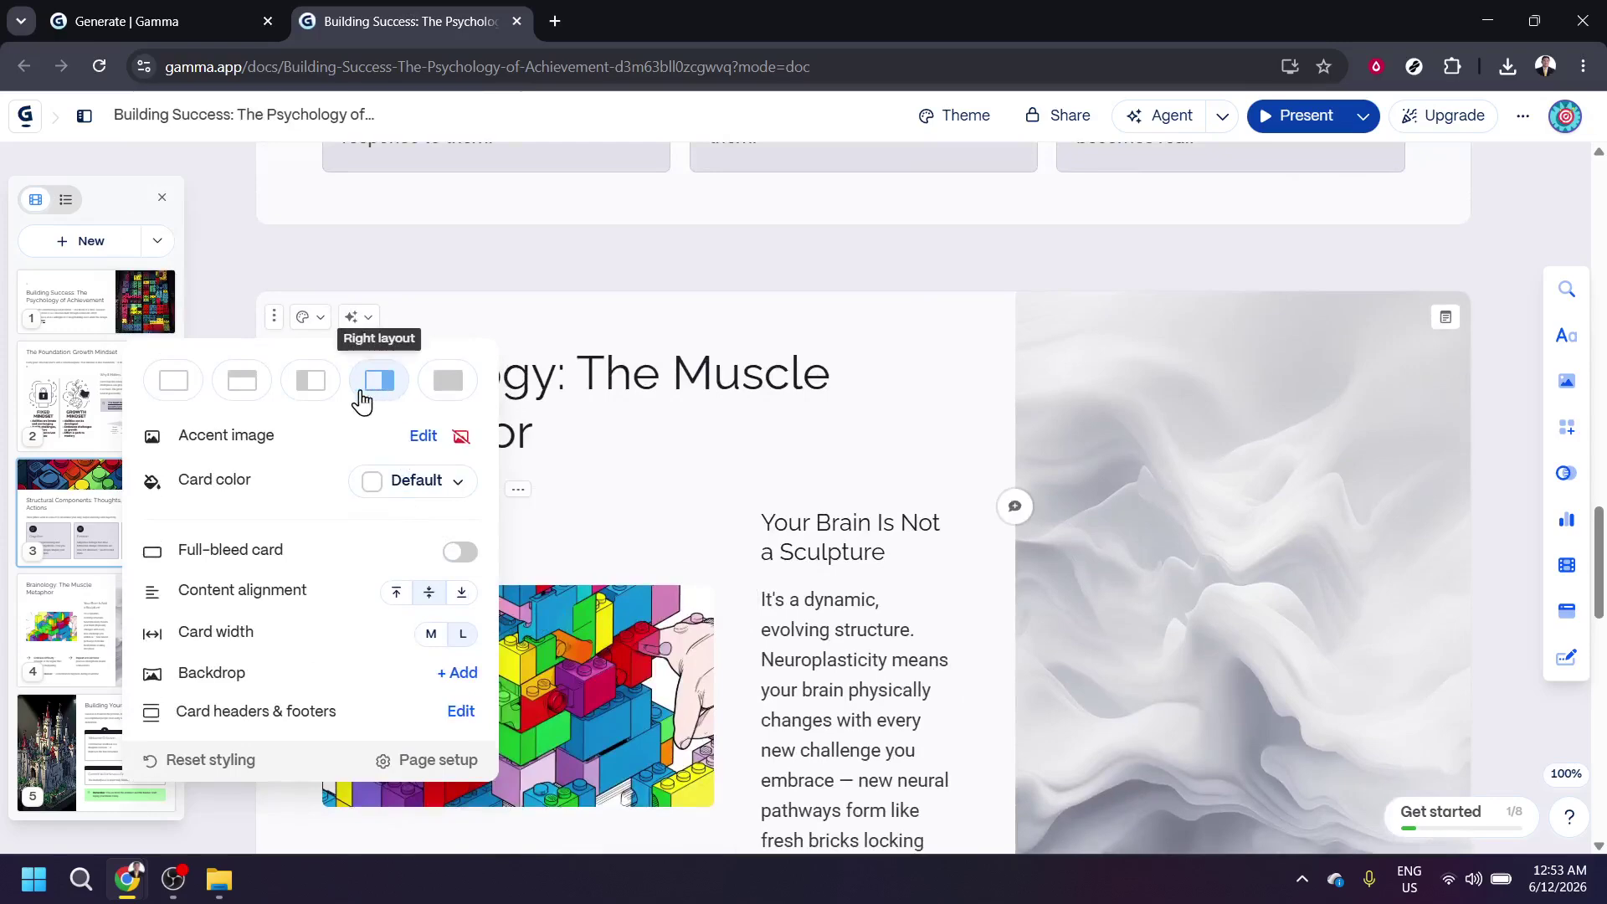
pyautogui.click(313, 394)
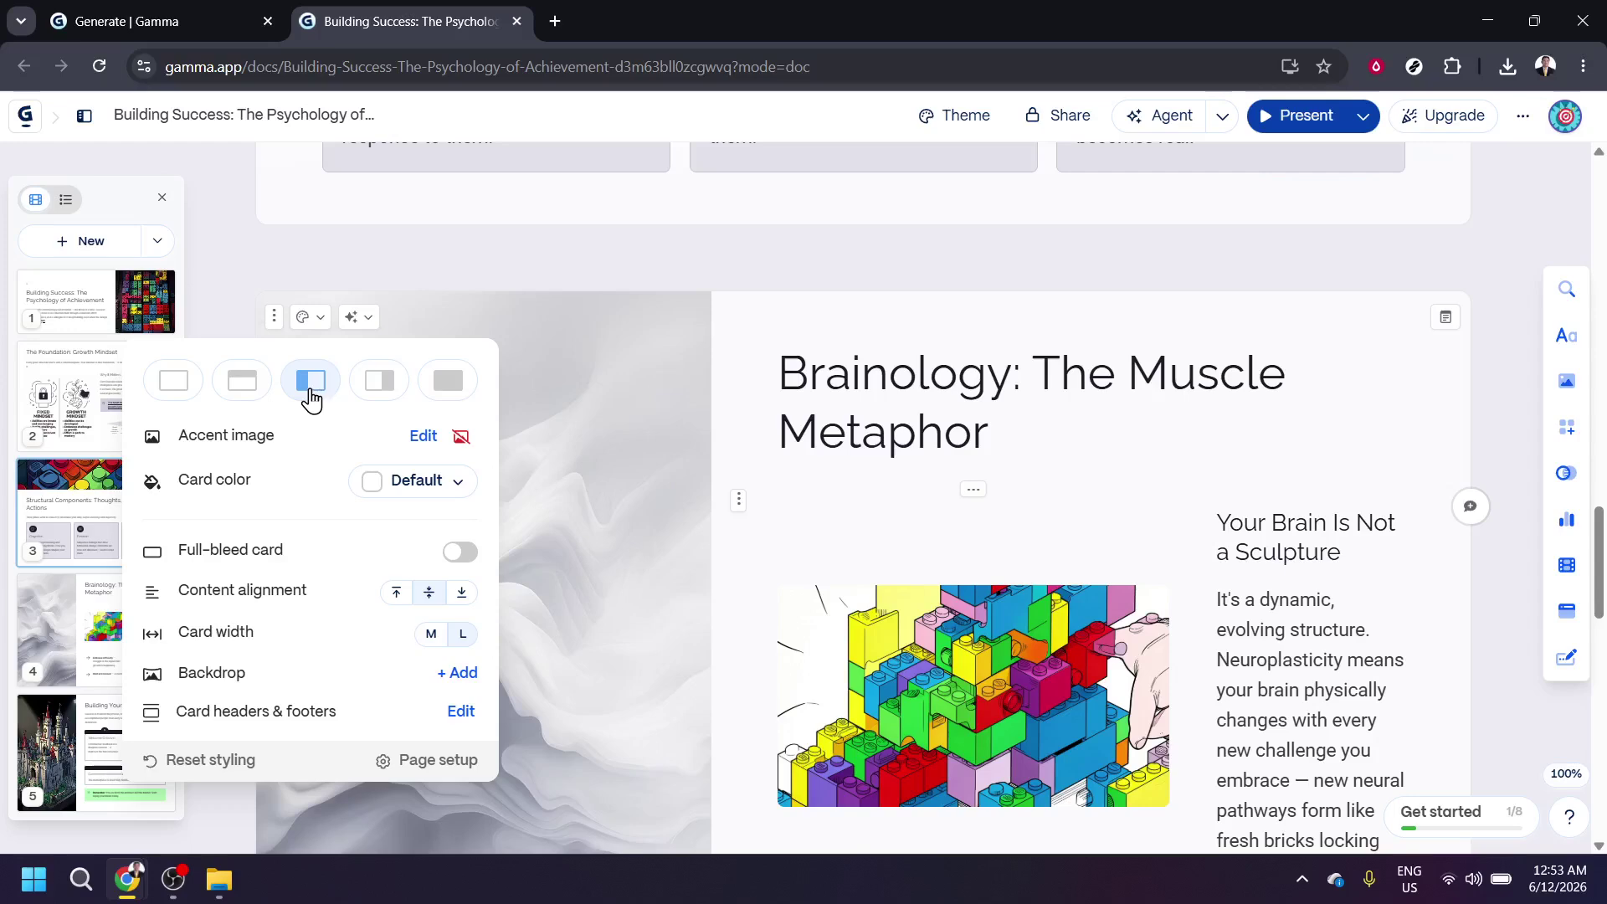
pyautogui.scroll(-3, 644, 615)
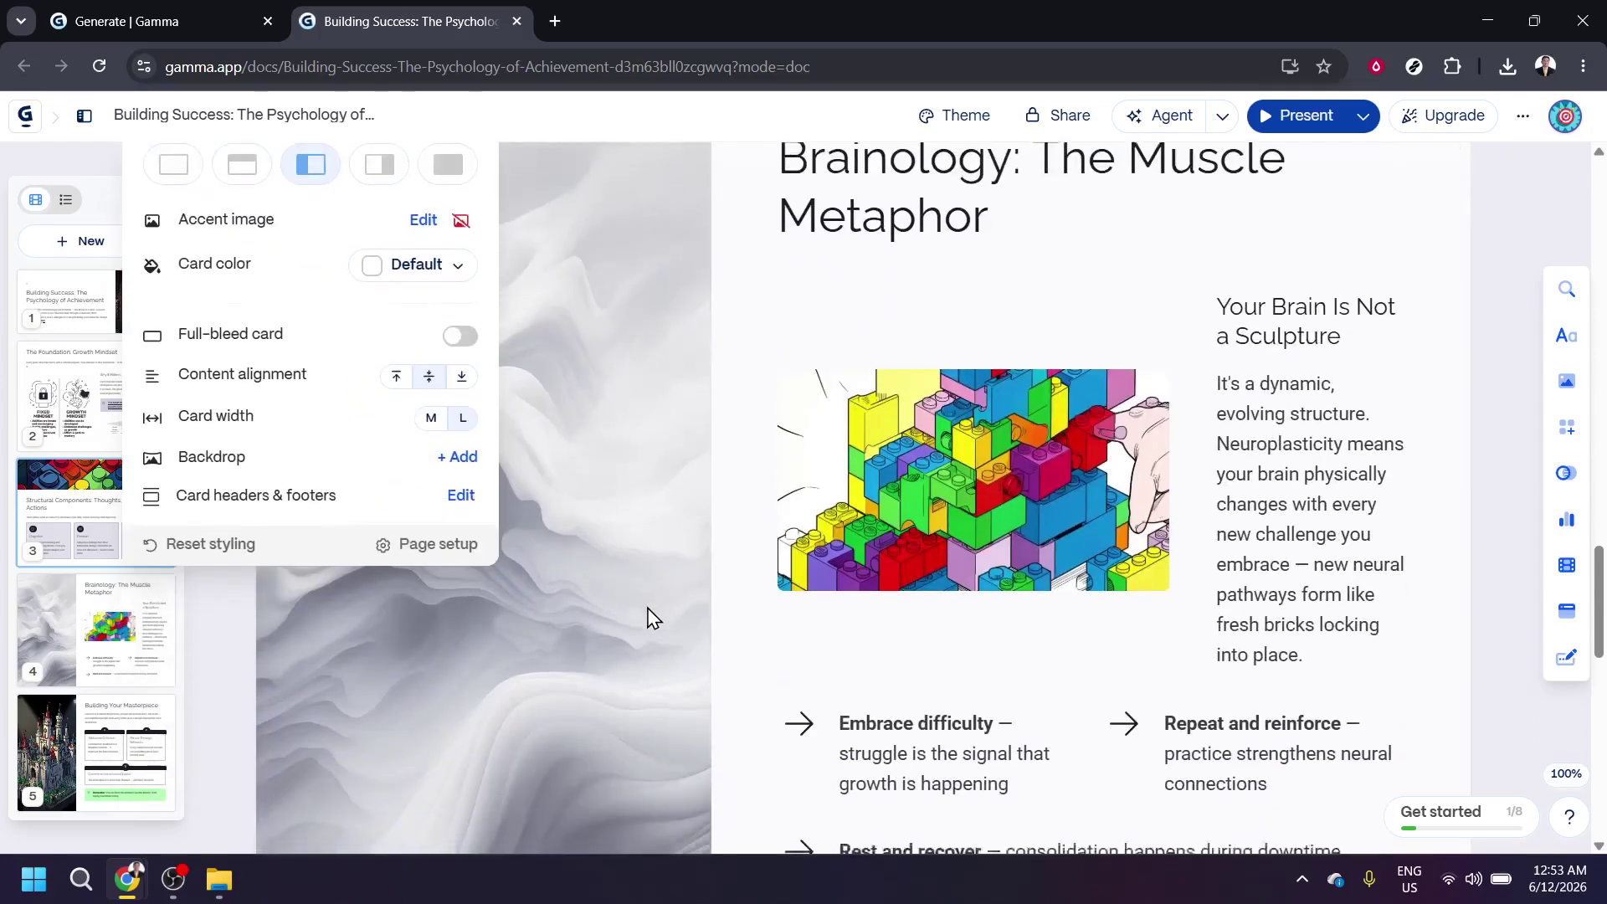
pyautogui.scroll(-5, 651, 618)
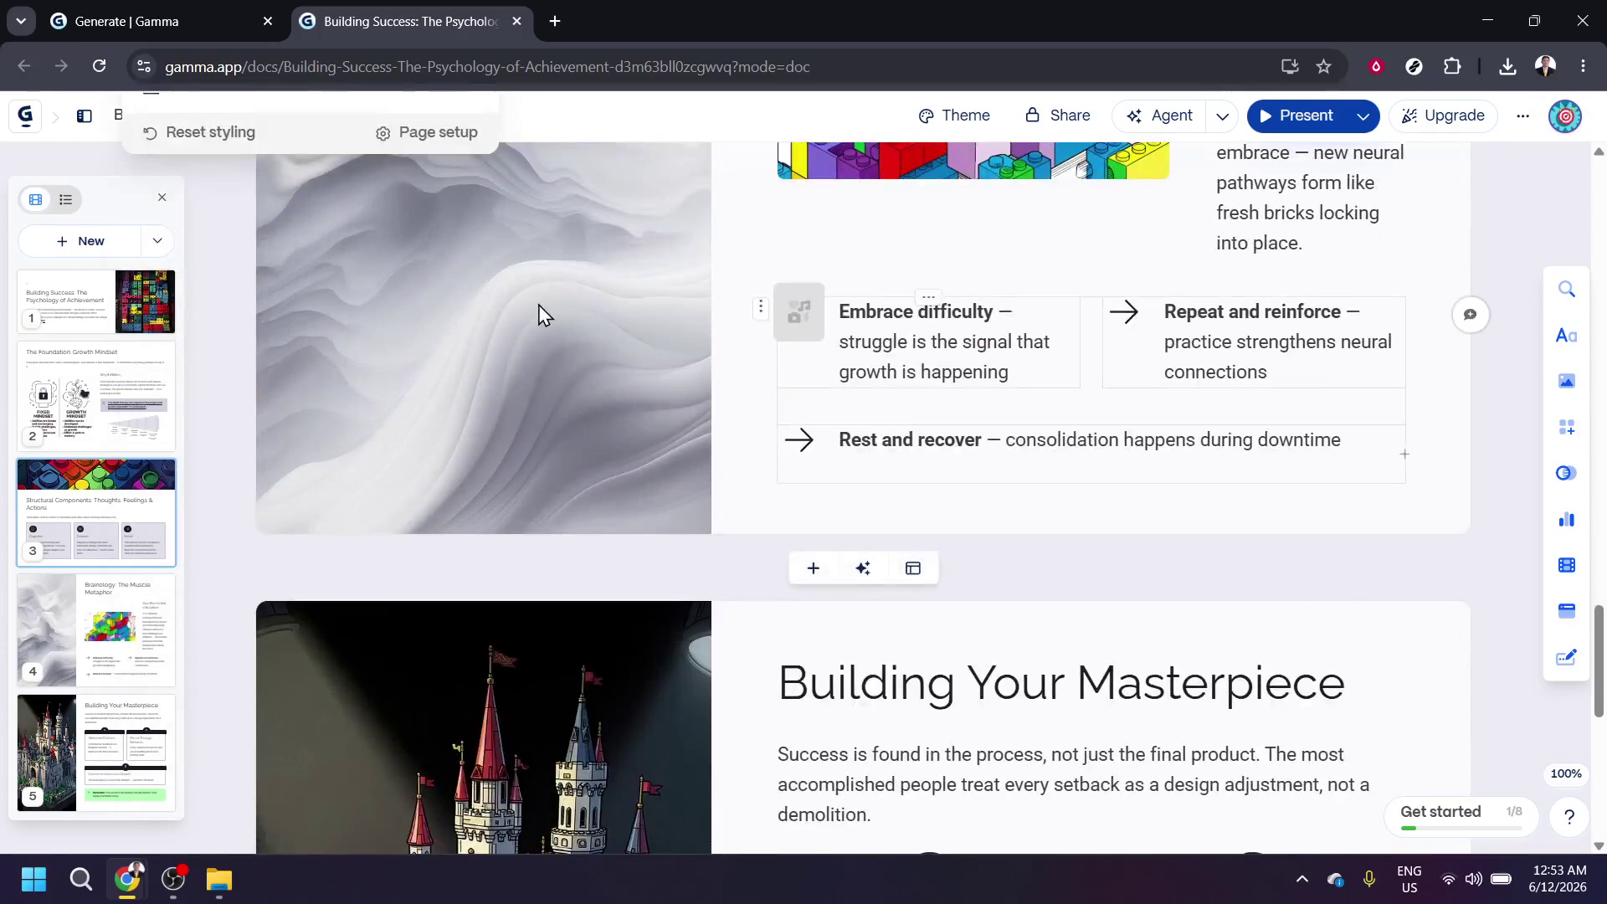
pyautogui.scroll(4, 539, 312)
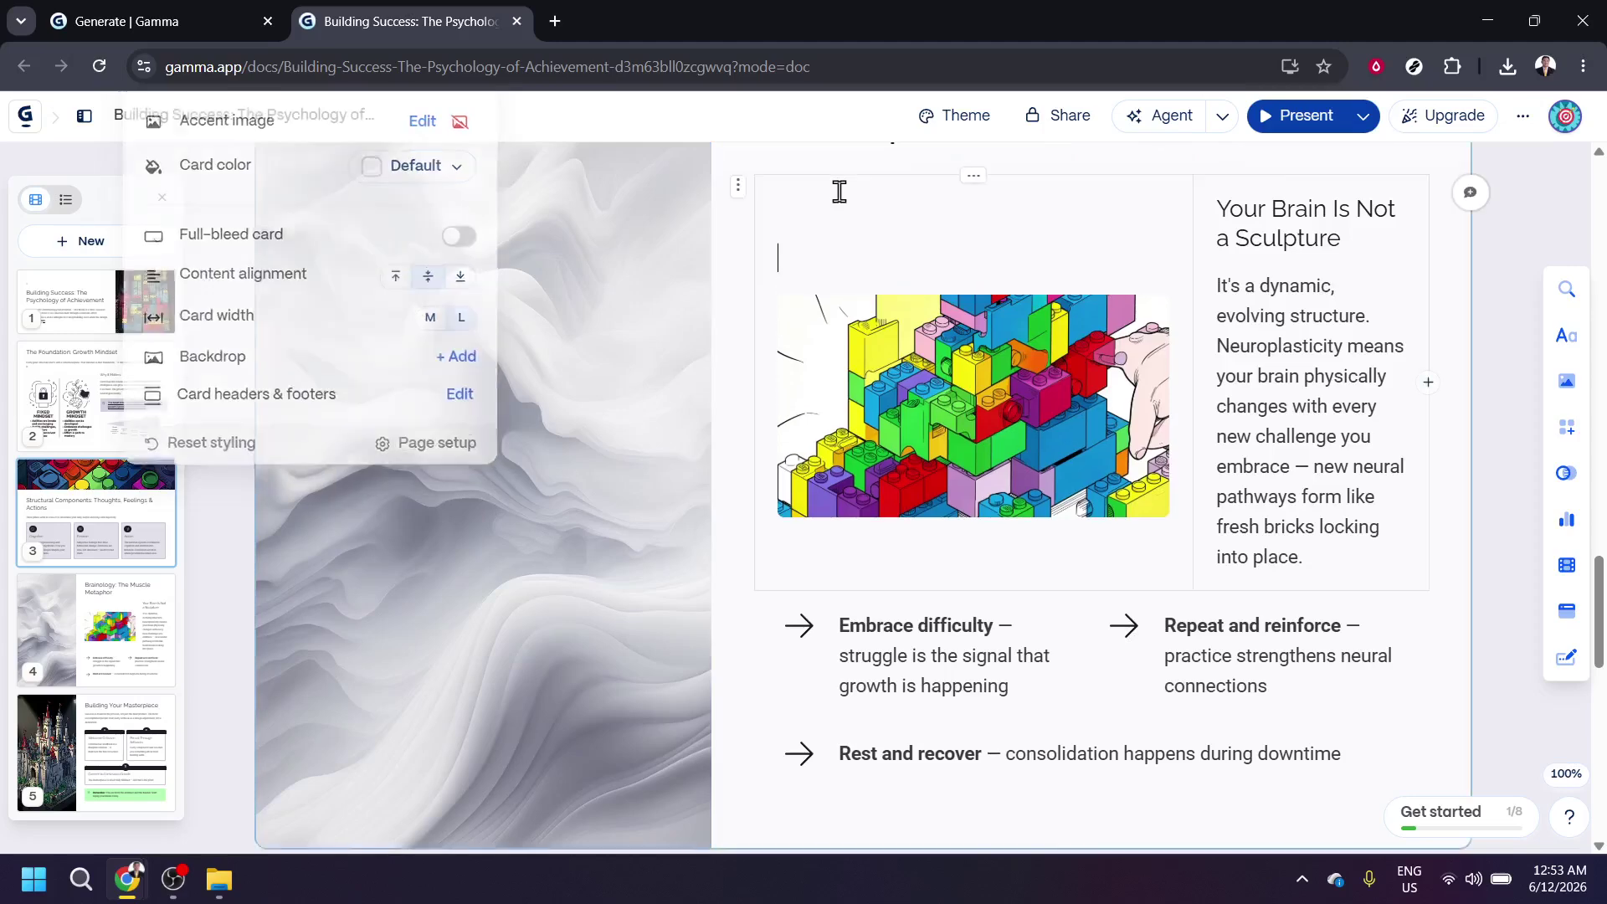
pyautogui.click(838, 191)
# Step: Set the "Brainology: The Muscle Metaphor" card to the top layout and close its styling options
pyautogui.scroll(4, 837, 247)
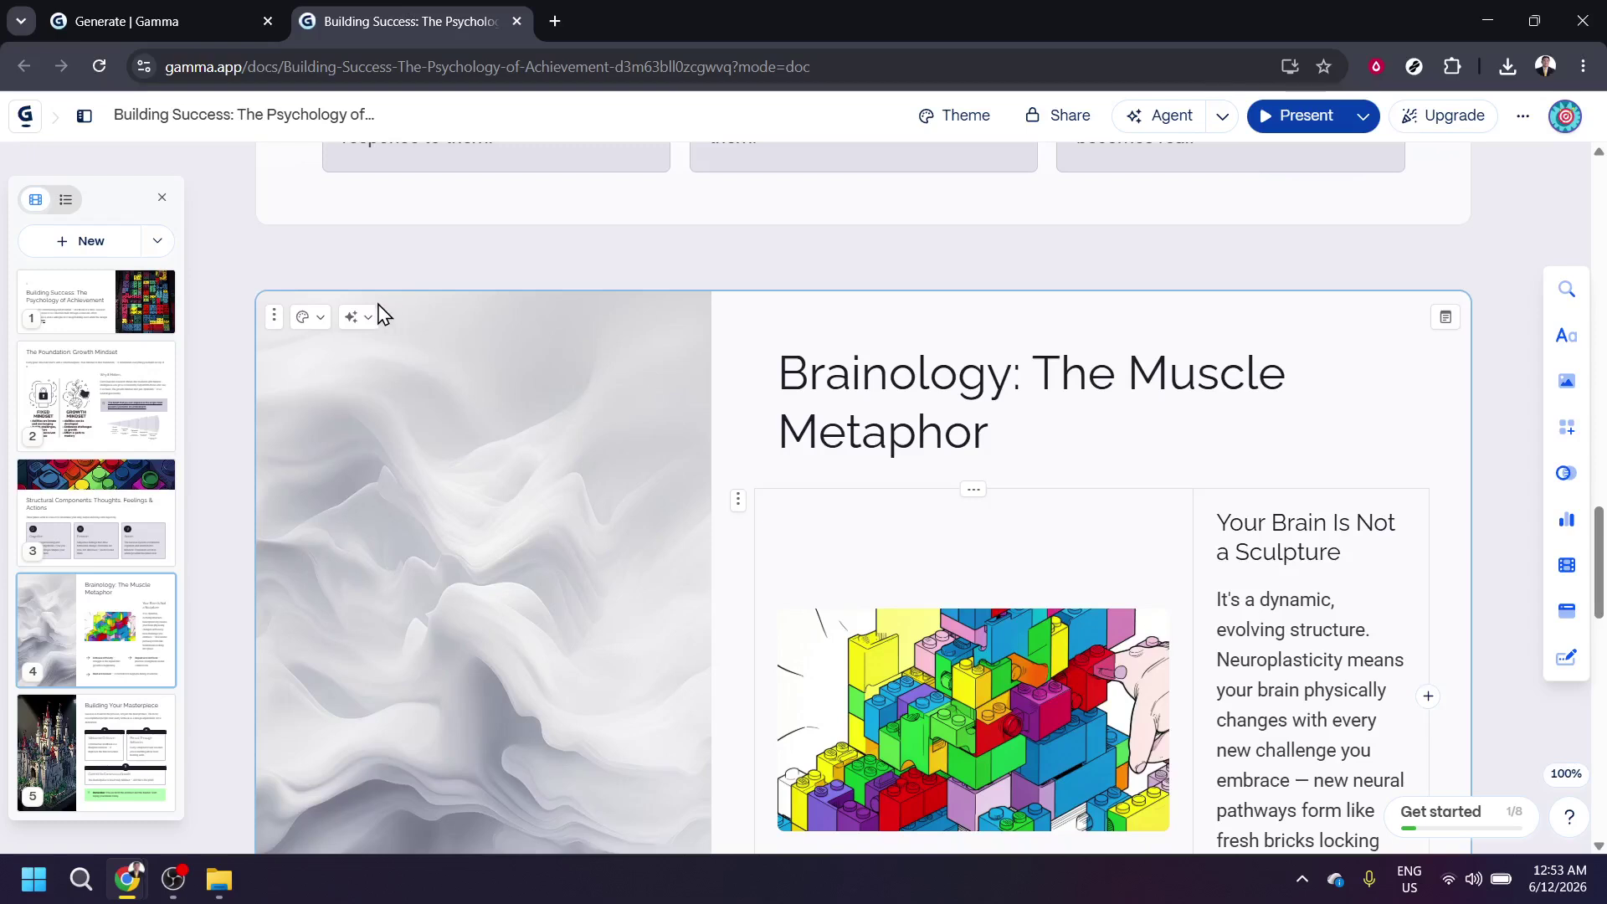
pyautogui.click(319, 324)
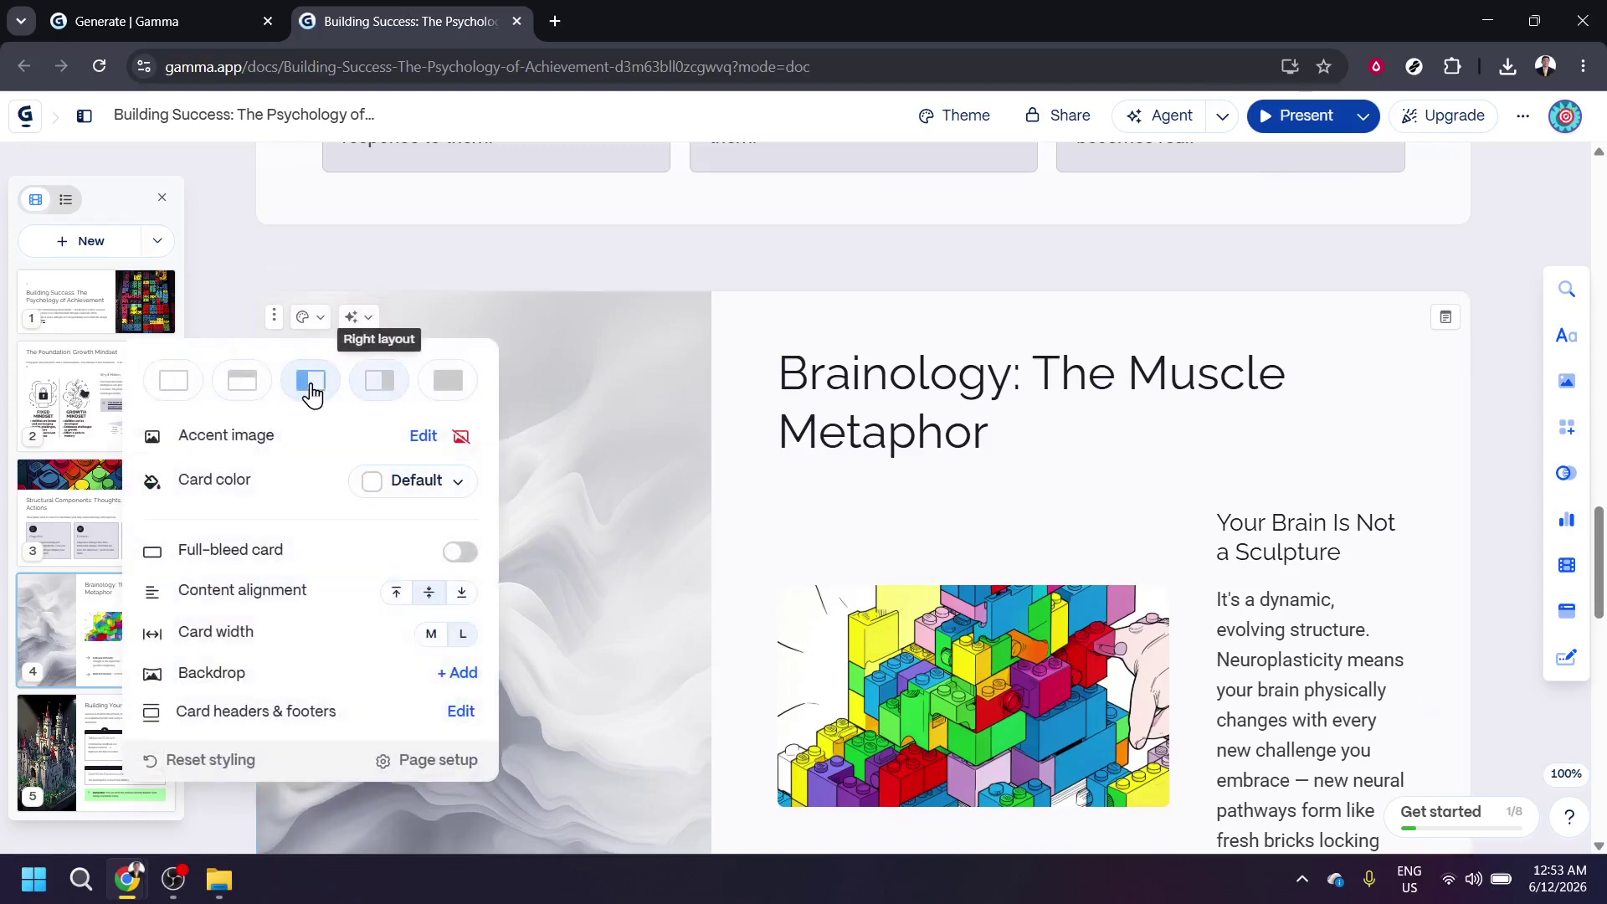
pyautogui.click(241, 383)
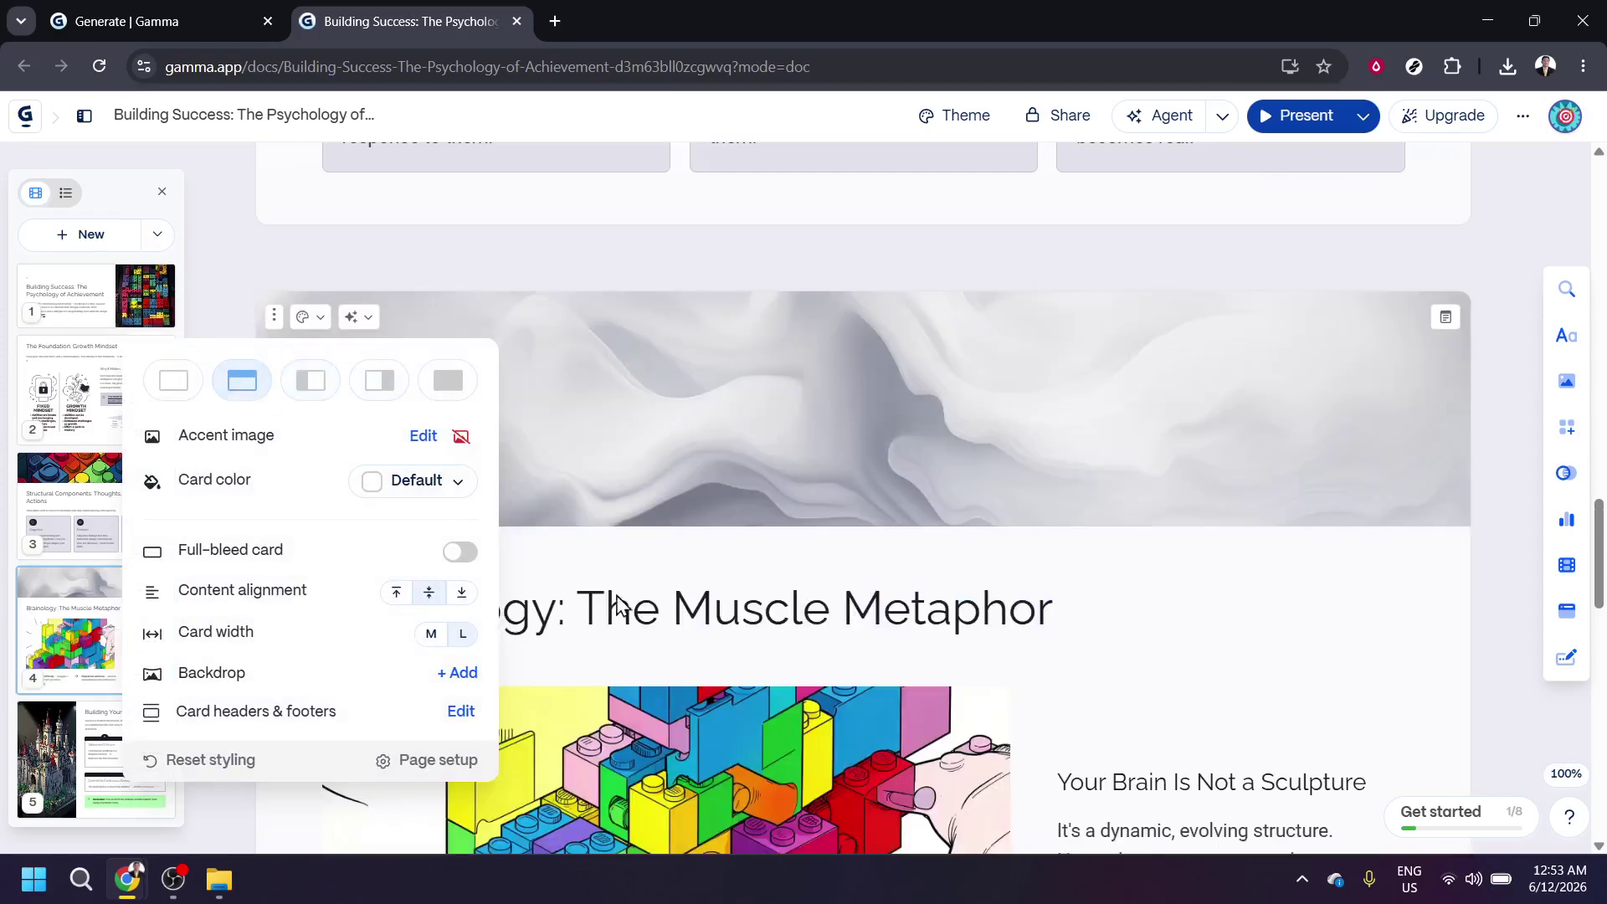
pyautogui.click(1496, 374)
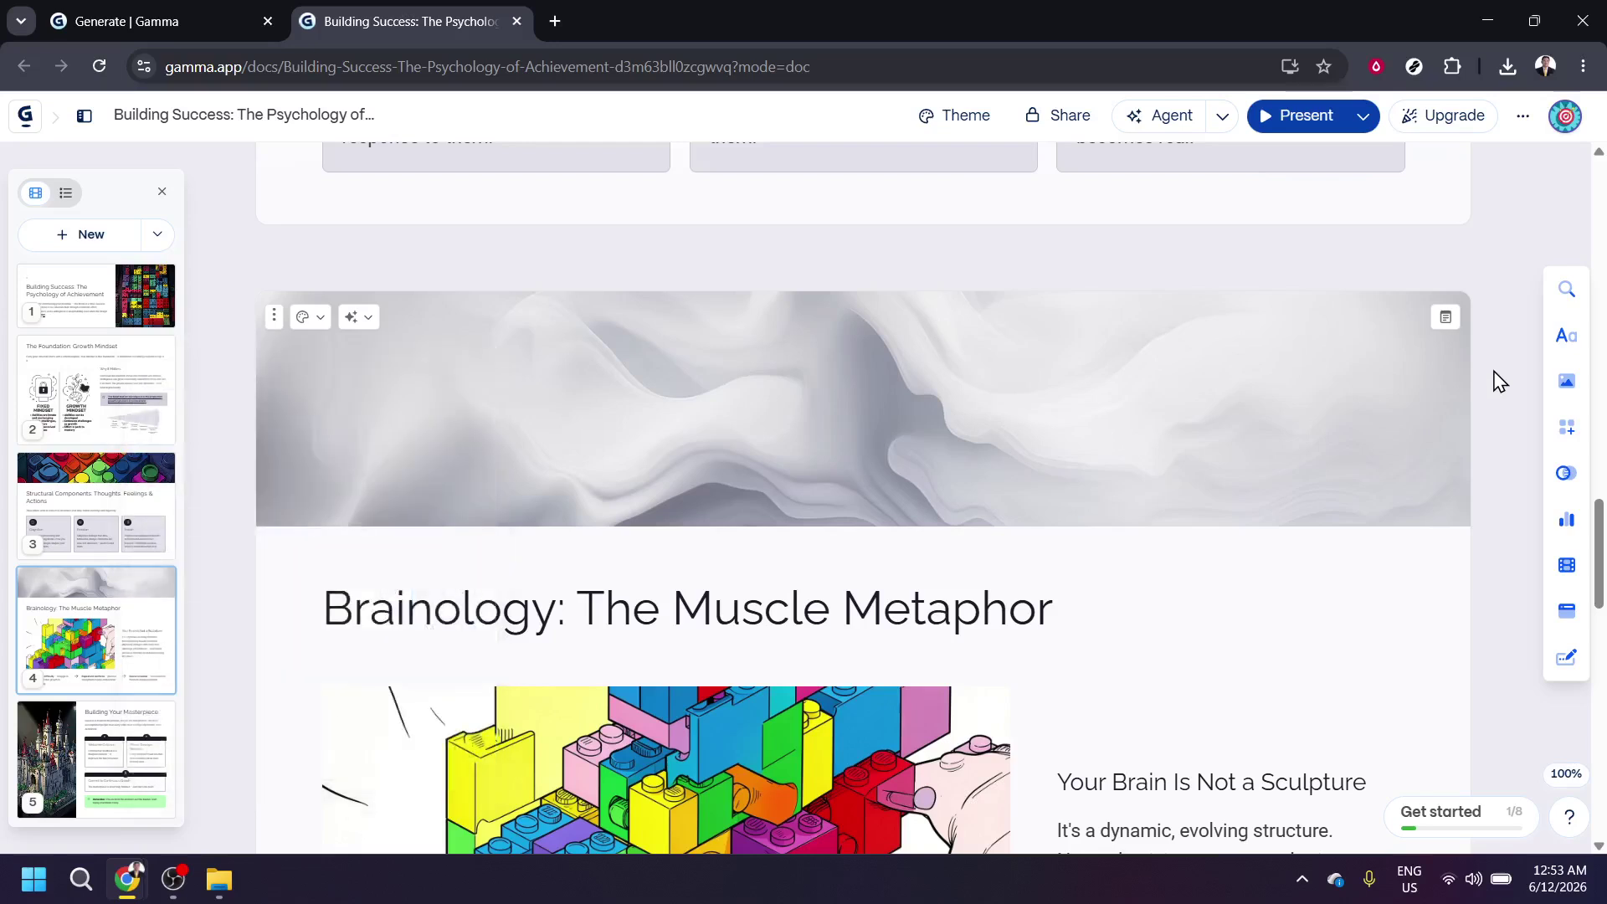